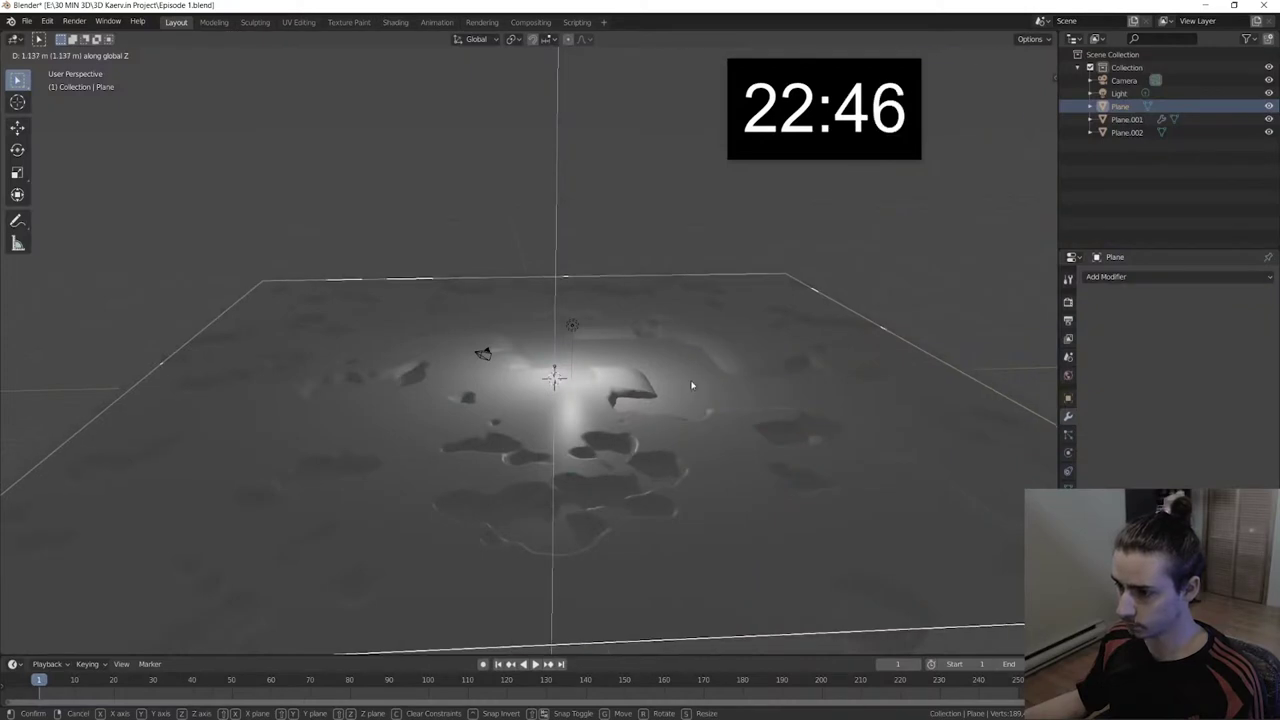
# Step: Confirm the 1.14 m Z raise, then preview Plane.001 and Plane.002 from the outliner
pyautogui.click(691, 385)
pyautogui.click(1111, 119)
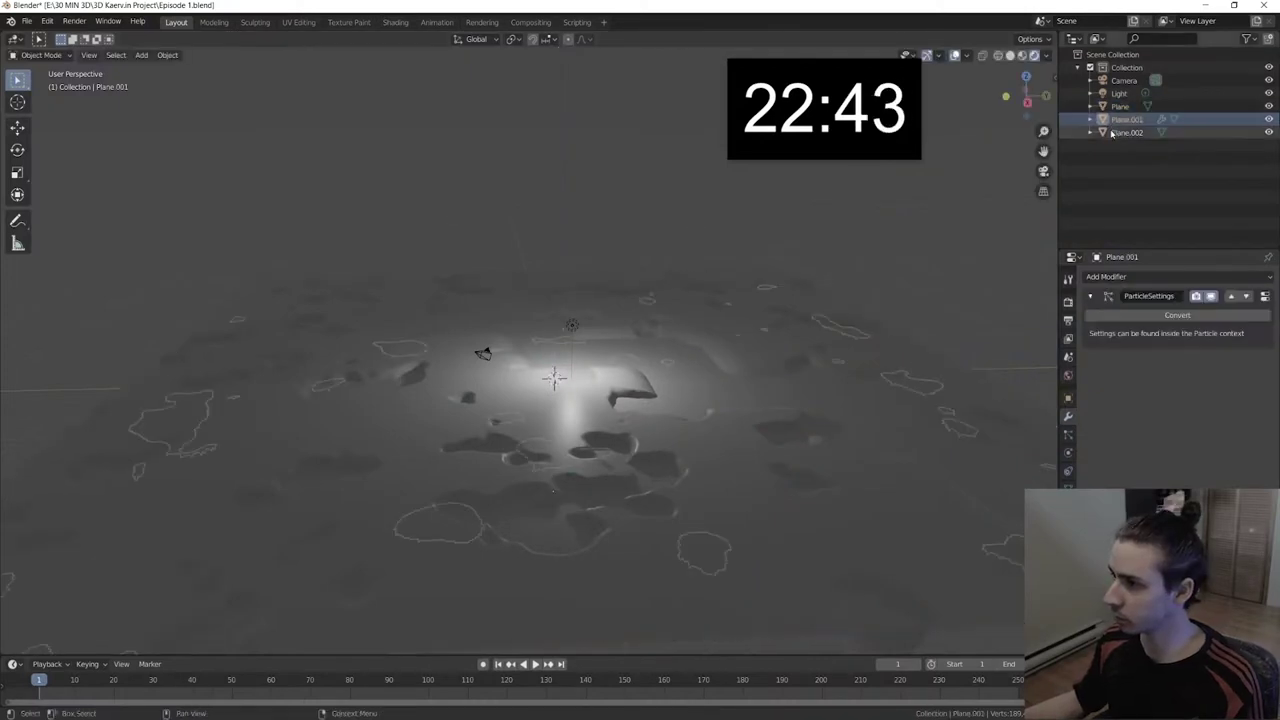
pyautogui.click(1111, 133)
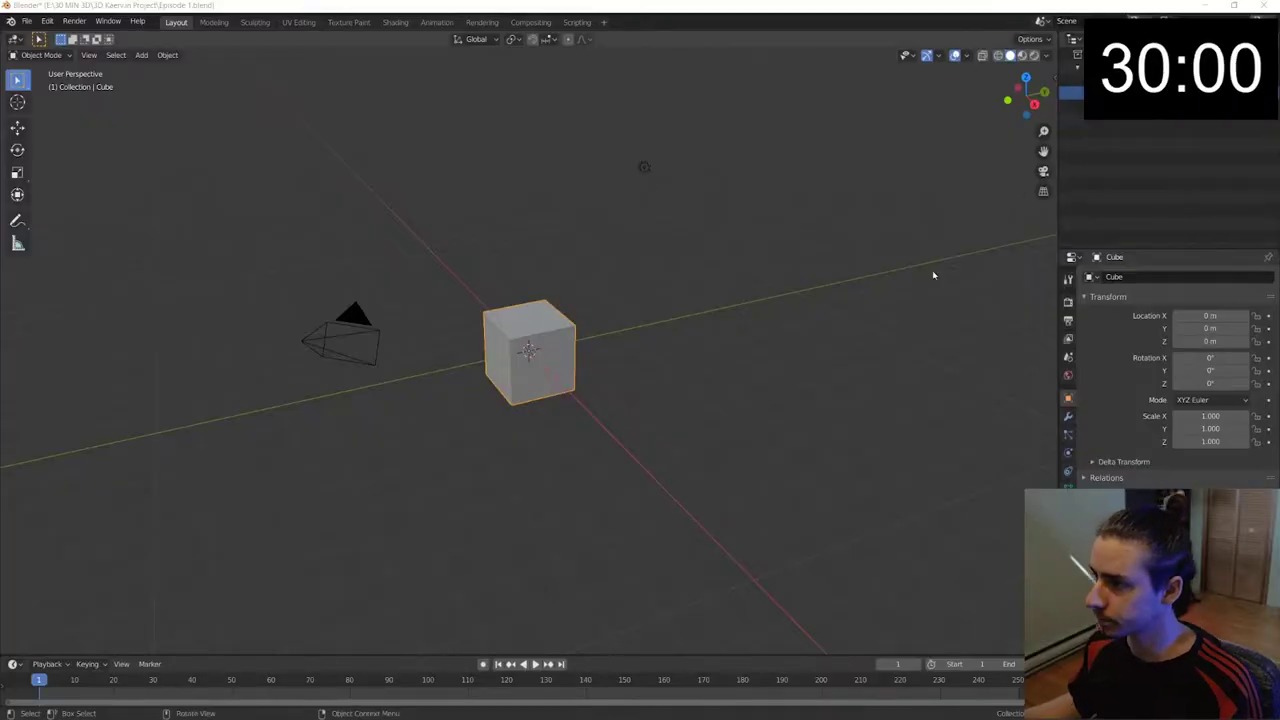
# Step: Replace the default cube with a plane scaled up 35 times
pyautogui.press('Delete')
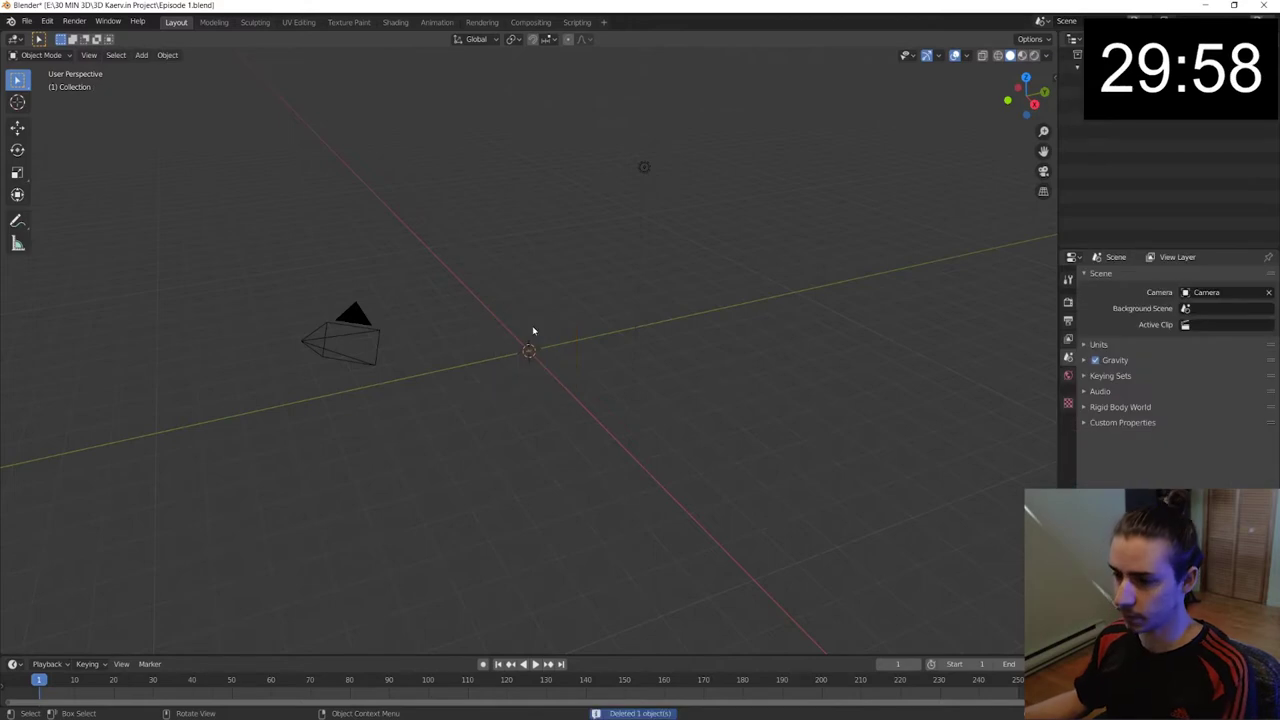
pyautogui.click(141, 55)
pyautogui.moveTo(158, 70)
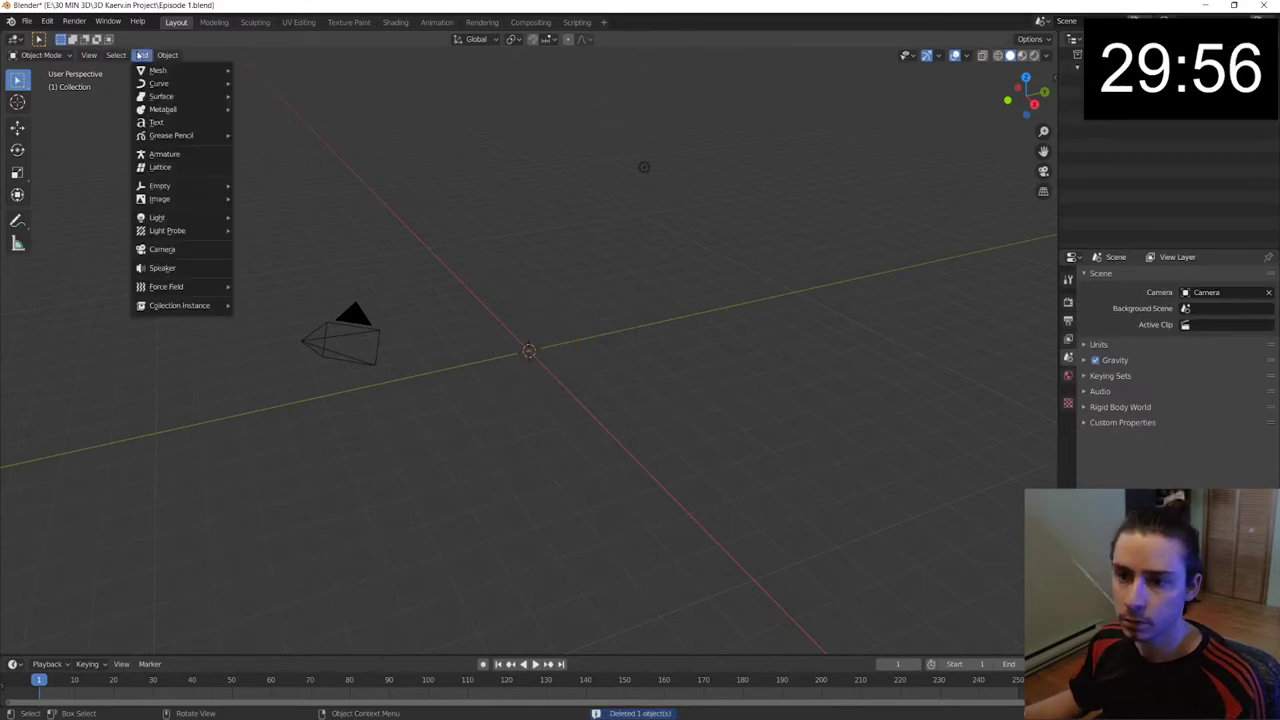
pyautogui.click(260, 70)
pyautogui.press('s')
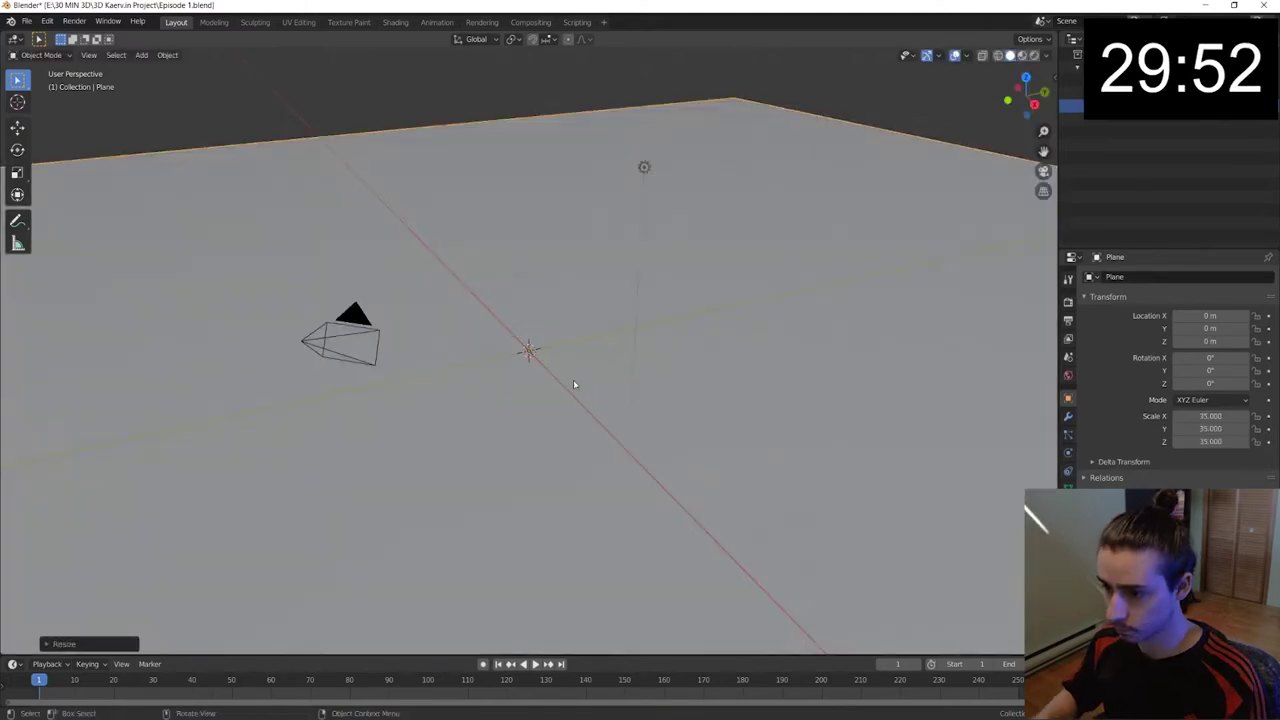
pyautogui.write('35')
pyautogui.press('Return')
# Step: Subdivide the plane's mesh into a dense grid and show its modifier settings
pyautogui.press('Tab')
pyautogui.click(262, 55)
pyautogui.click(294, 114)
pyautogui.press('Return')
pyautogui.press('Tab')
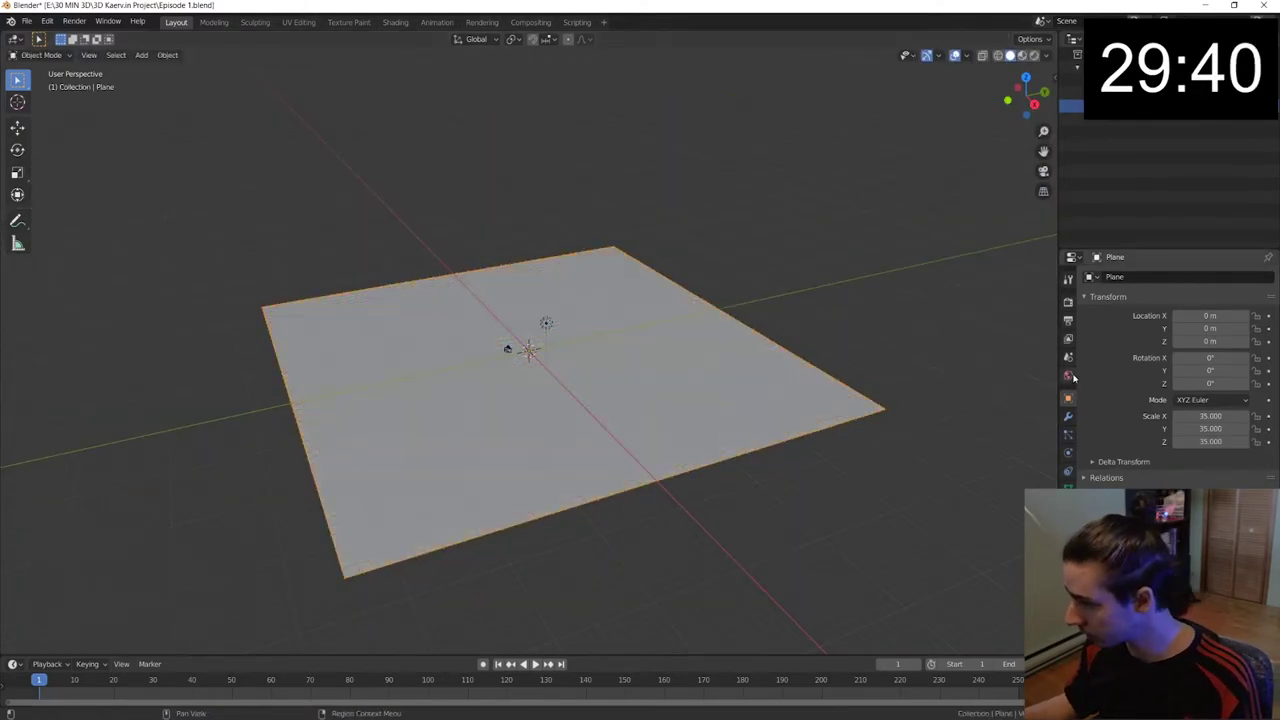
pyautogui.click(1068, 416)
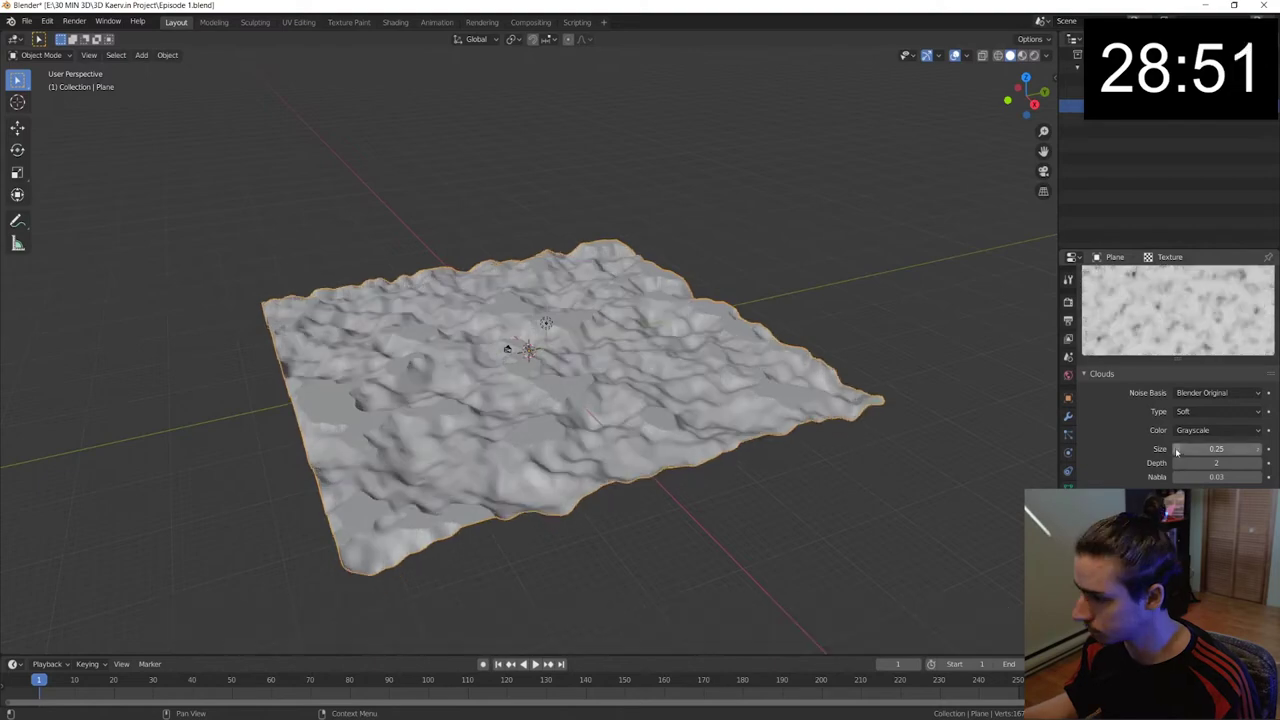
# Step: Lower the Clouds texture size to 0.20 and select Plane.002 for editing
pyautogui.moveTo(1195, 449); pyautogui.dragTo(1176, 452)
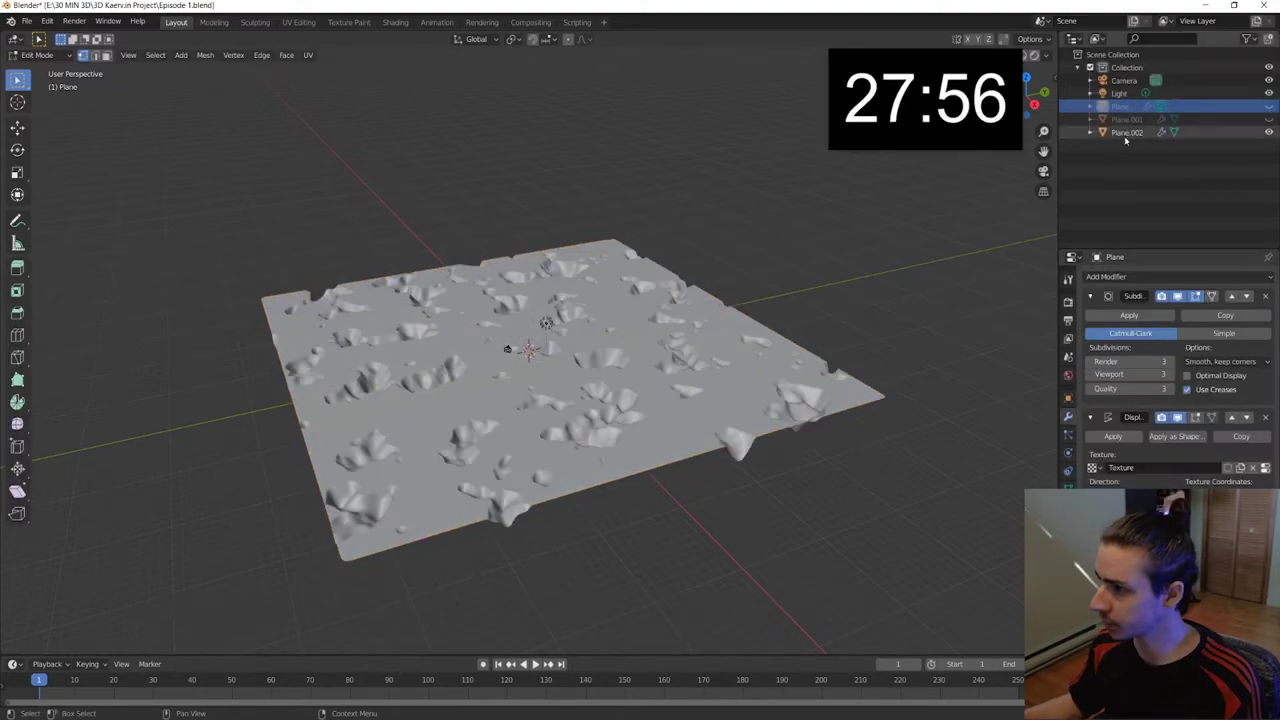
pyautogui.click(1125, 134)
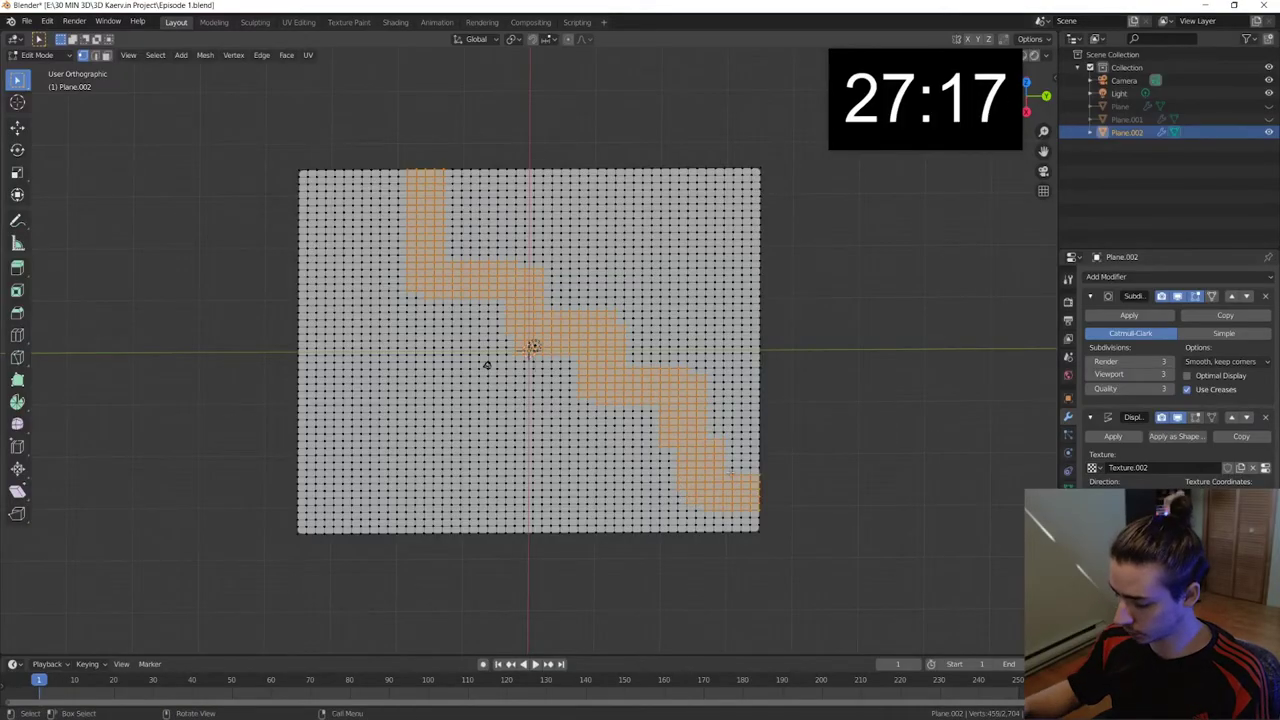
# Step: Extrude Plane.002's zigzag face strip down along Z into a sunken riverbed
pyautogui.moveTo(486, 365); pyautogui.dragTo(691, 427, button='middle')
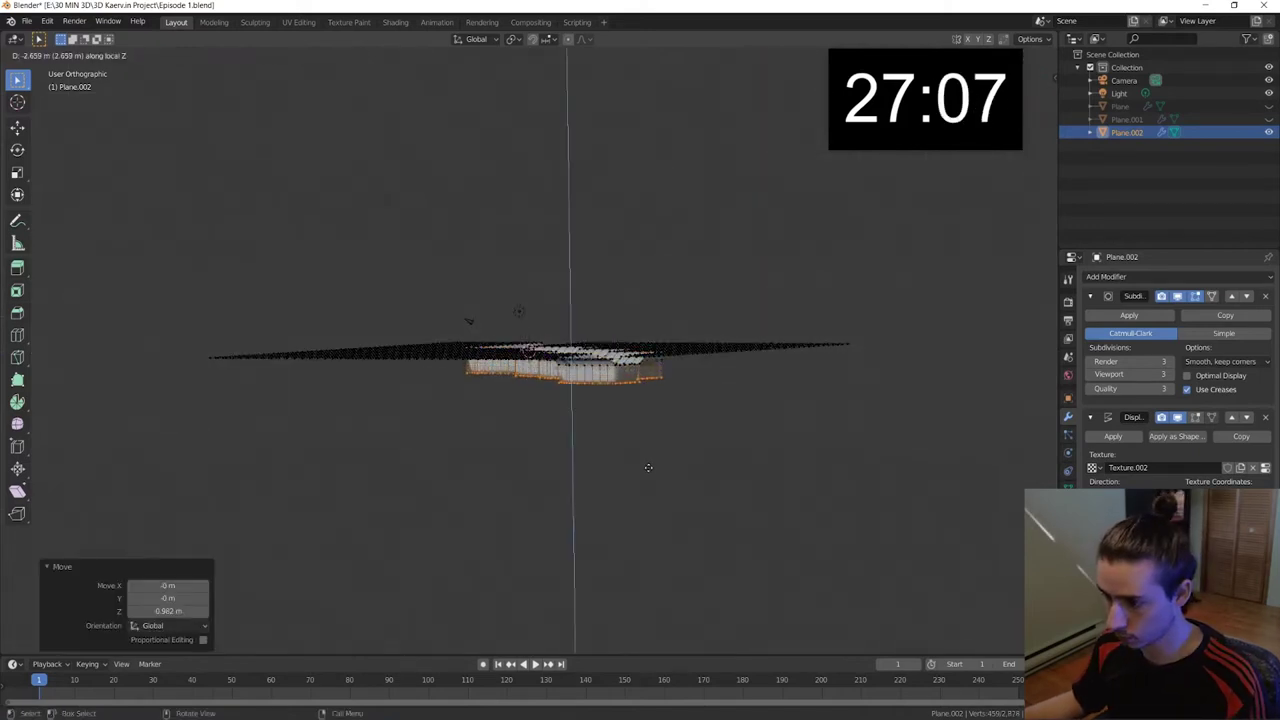
pyautogui.click(648, 467)
pyautogui.moveTo(648, 467); pyautogui.dragTo(633, 443, button='middle')
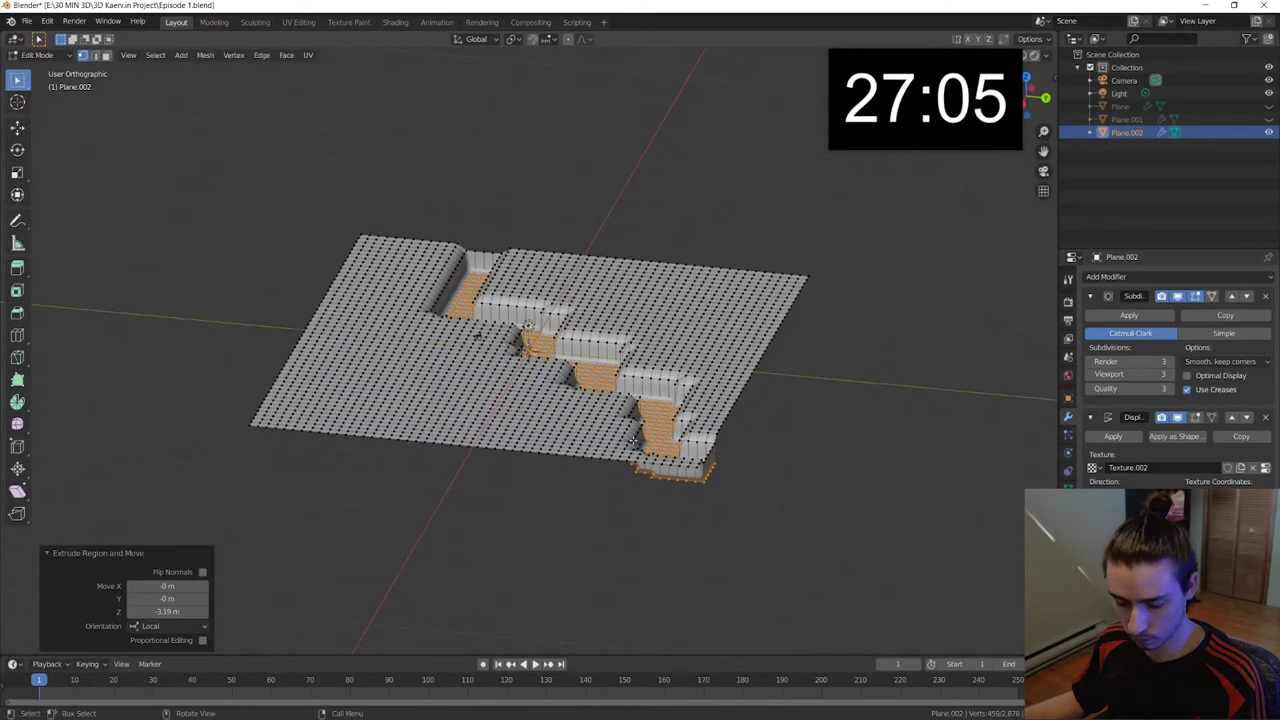
pyautogui.scroll(1, 605, 424)
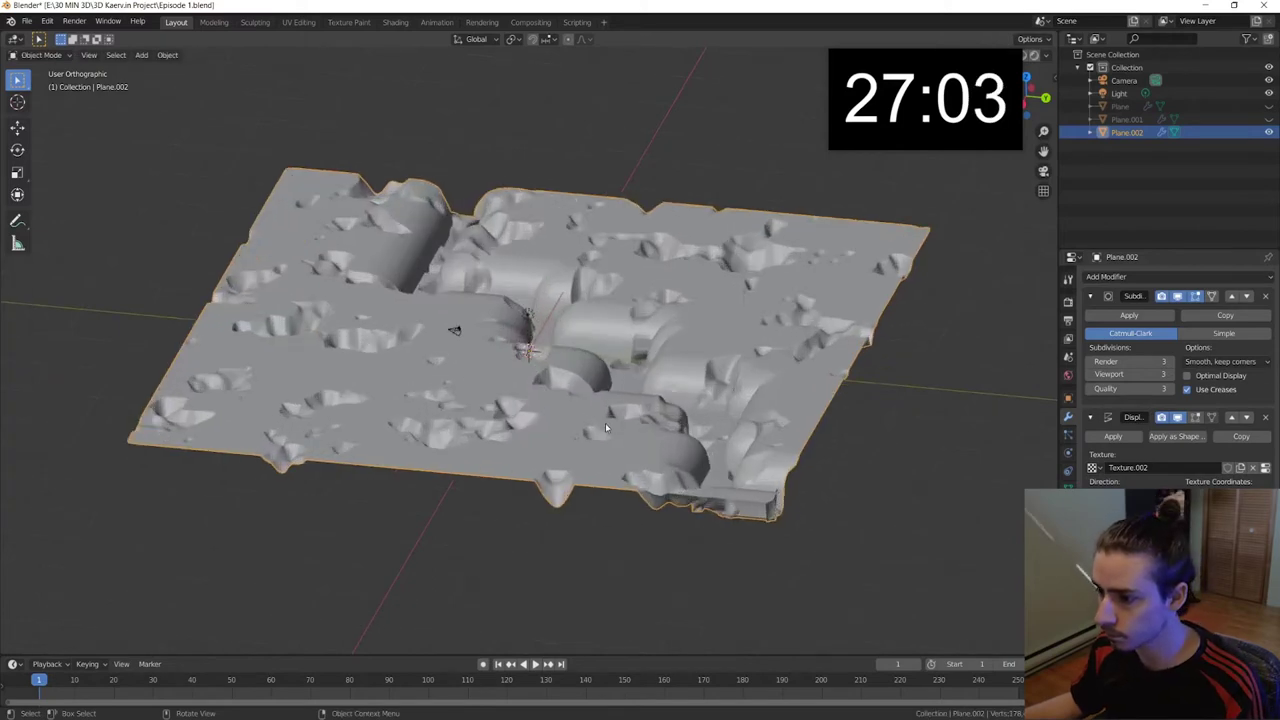
pyautogui.scroll(1, 605, 424)
pyautogui.scroll(1, 635, 426)
pyautogui.scroll(-2, 665, 428)
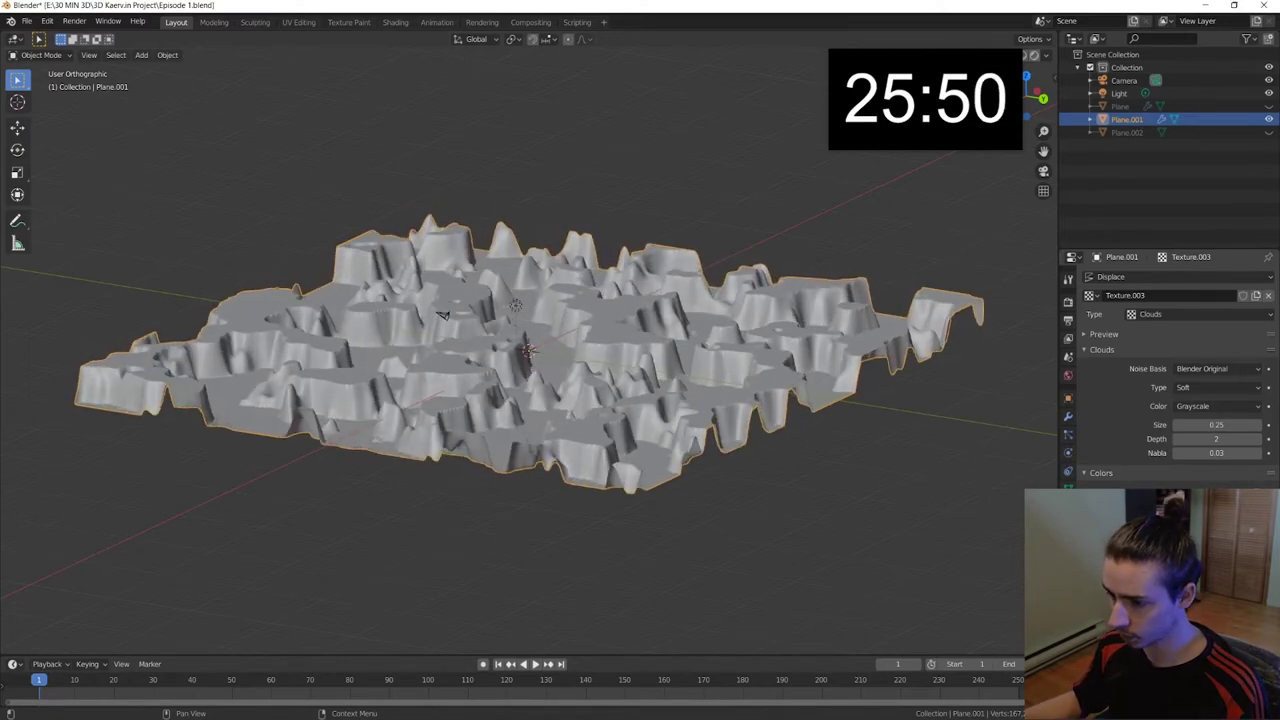
# Step: Apply Plane.001's Subdivision Surface and Displace modifiers, baking the jagged terrain into its mesh
pyautogui.click(1067, 418)
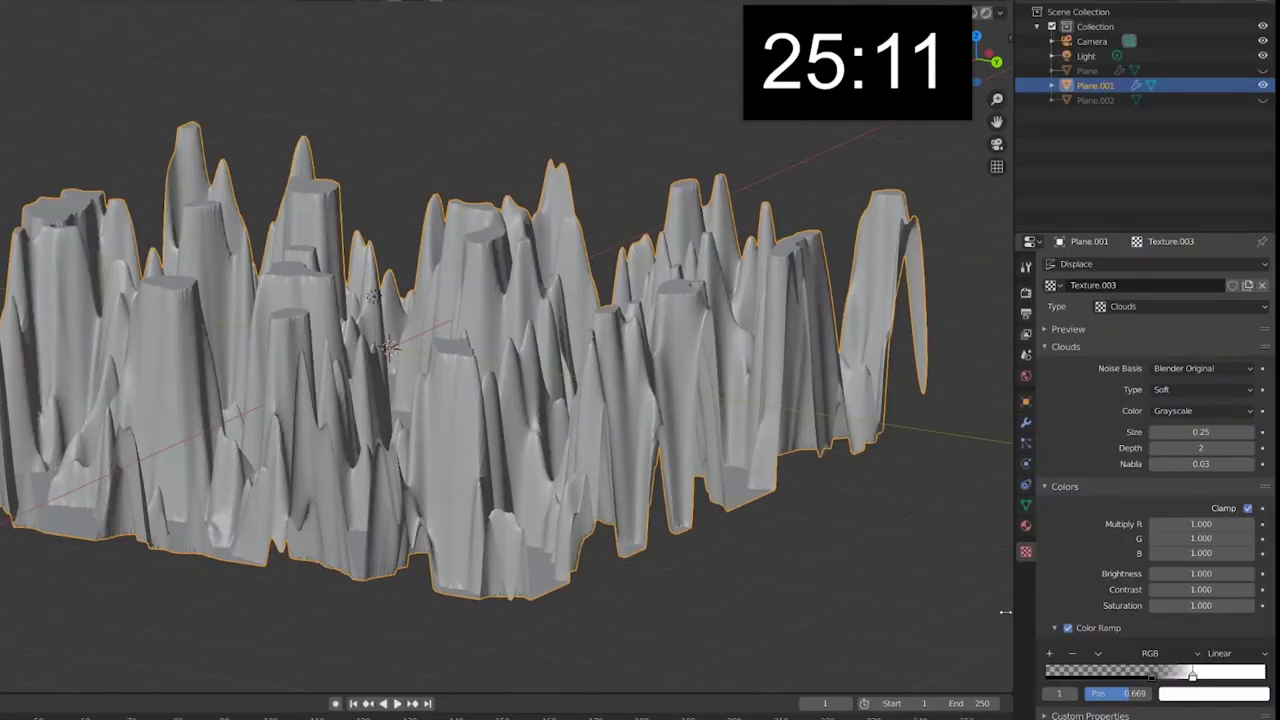
pyautogui.scroll(-3, 759, 514)
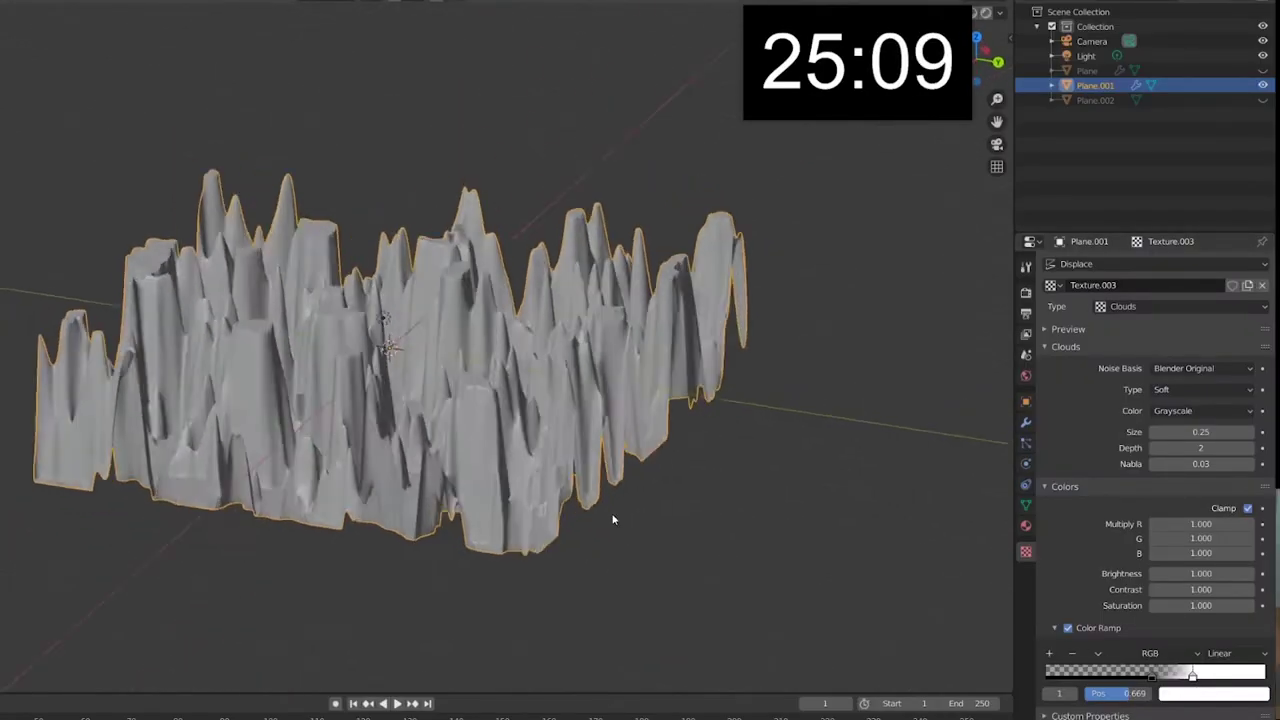
pyautogui.moveTo(623, 528); pyautogui.dragTo(598, 507, button='middle')
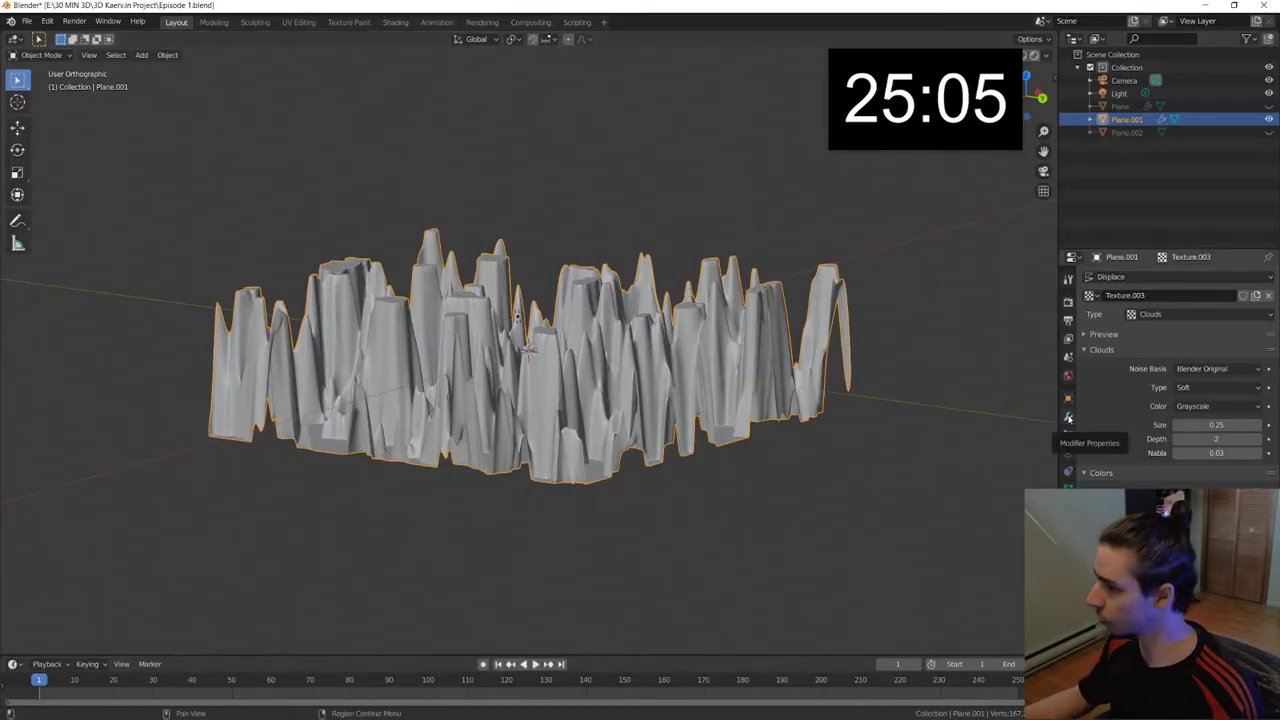
pyautogui.click(1068, 418)
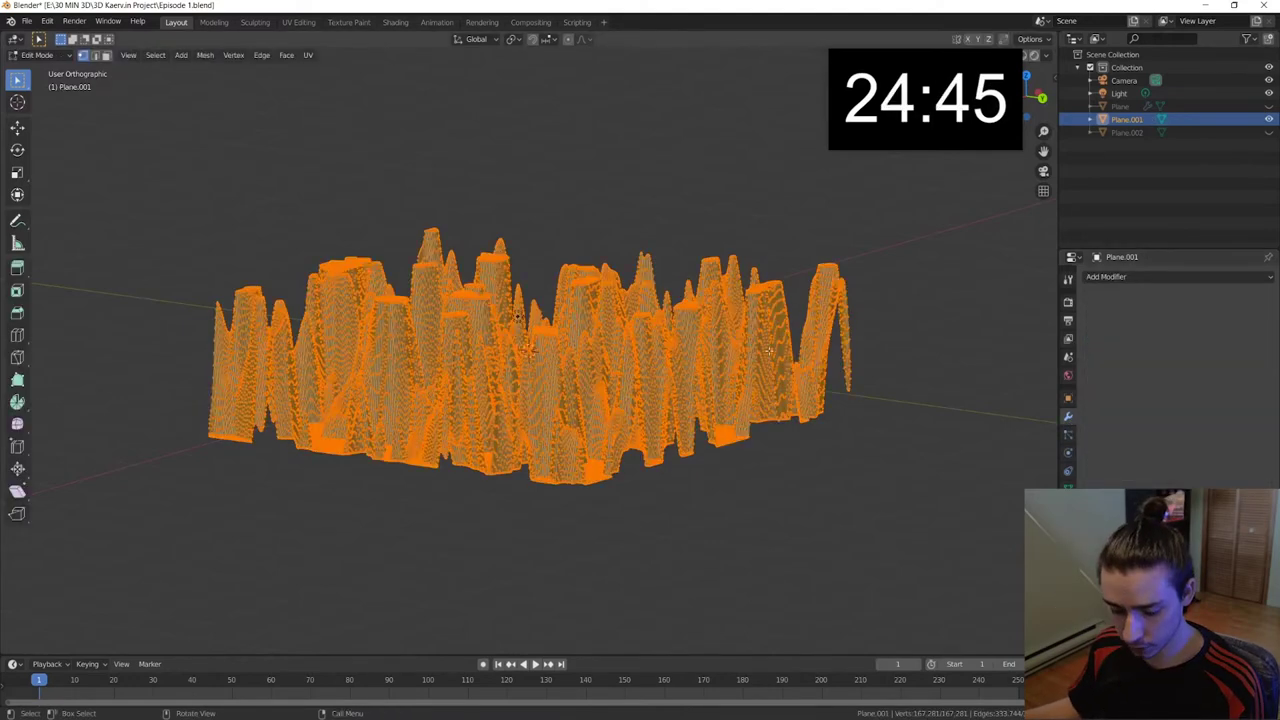
# Step: From the Right view, delete all of Plane.001's vertices below the thin top layer
pyautogui.press('KP_3')
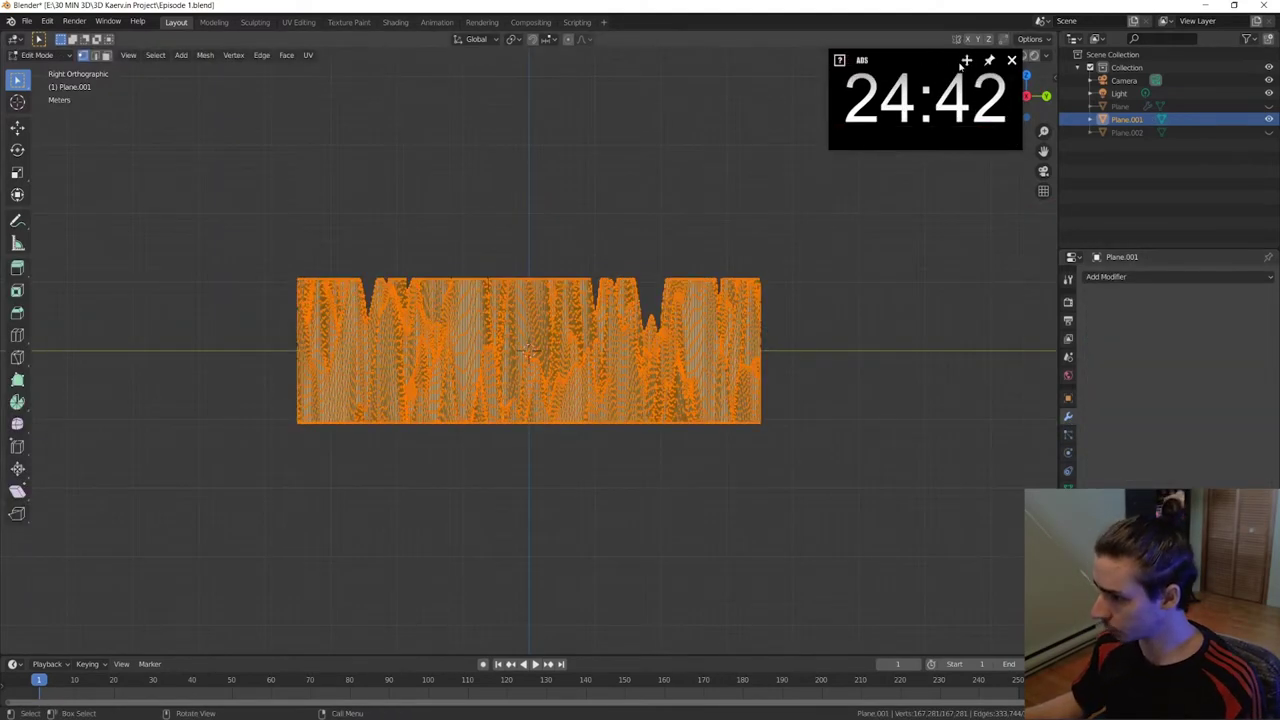
pyautogui.click(796, 283)
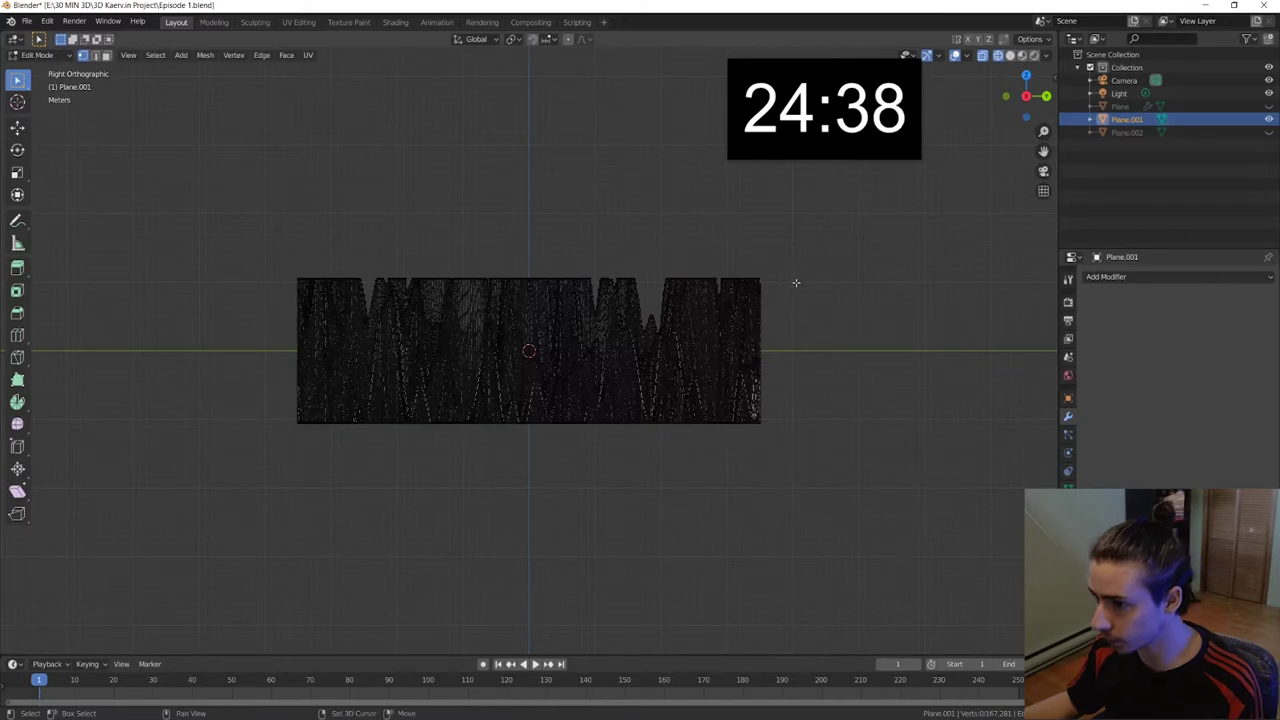
pyautogui.moveTo(796, 283); pyautogui.dragTo(168, 513)
pyautogui.press('x')
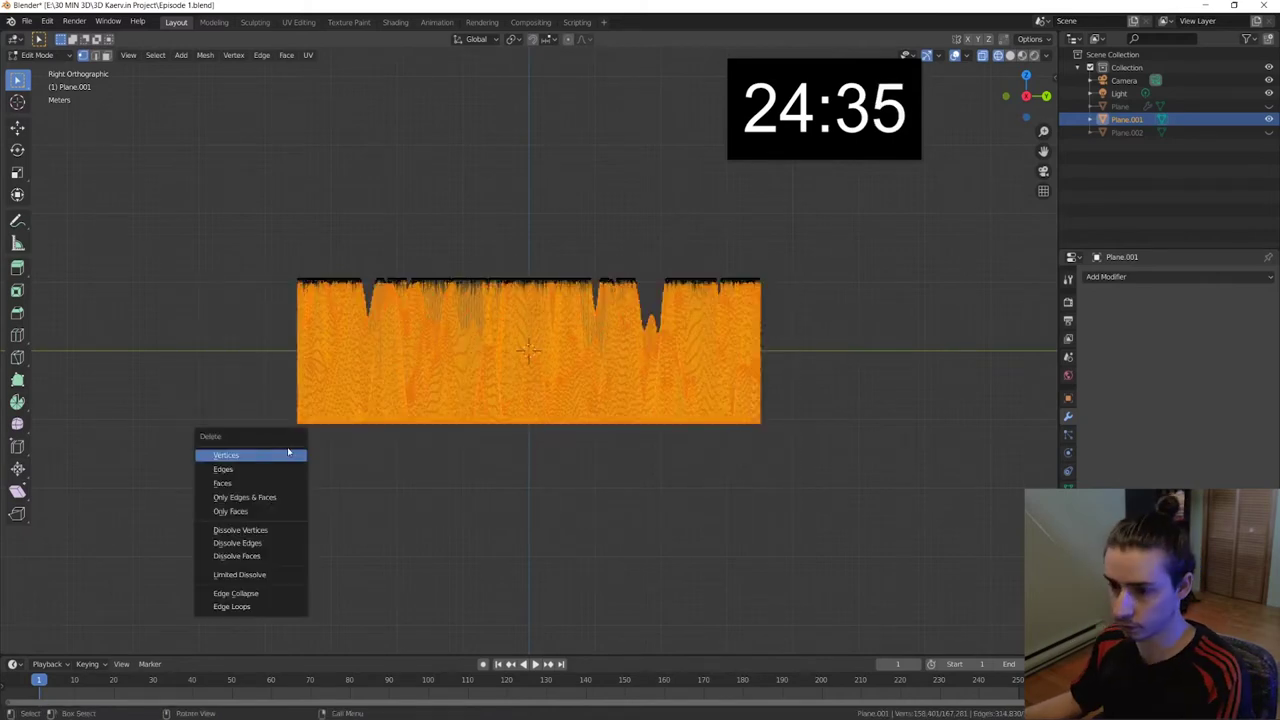
pyautogui.click(288, 453)
pyautogui.moveTo(960, 259); pyautogui.dragTo(49, 380)
pyautogui.press('x')
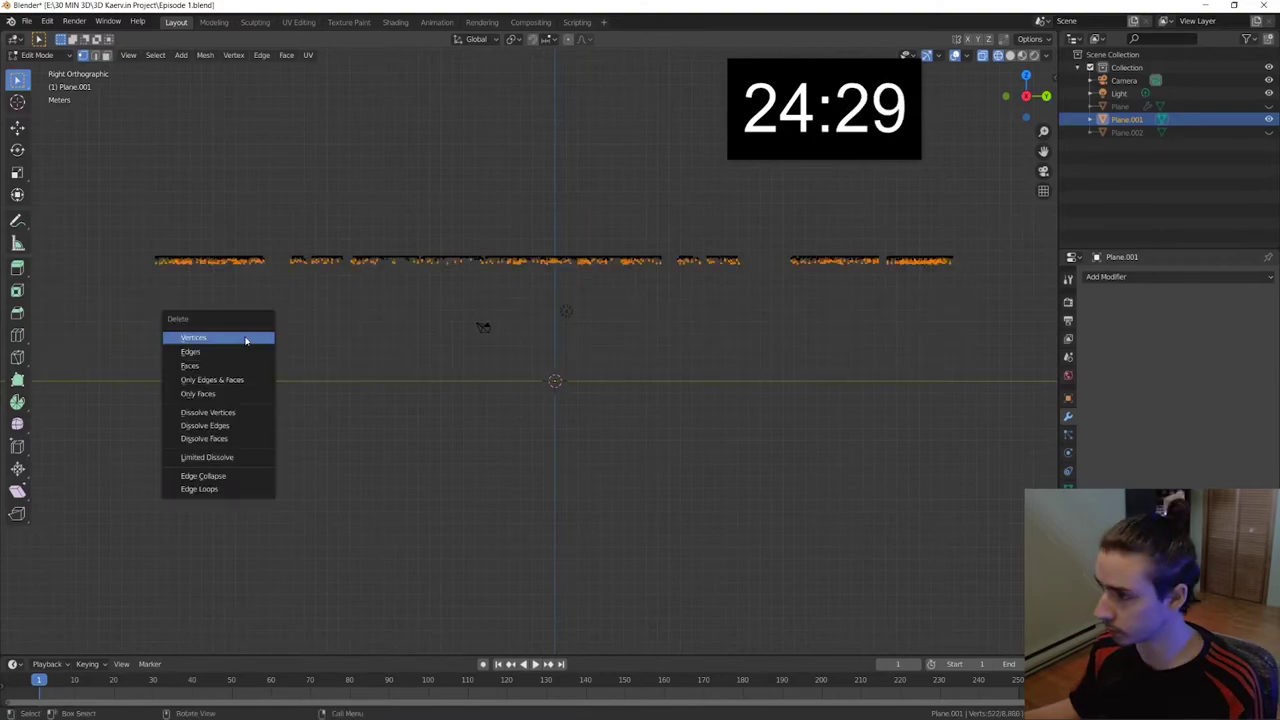
pyautogui.click(245, 340)
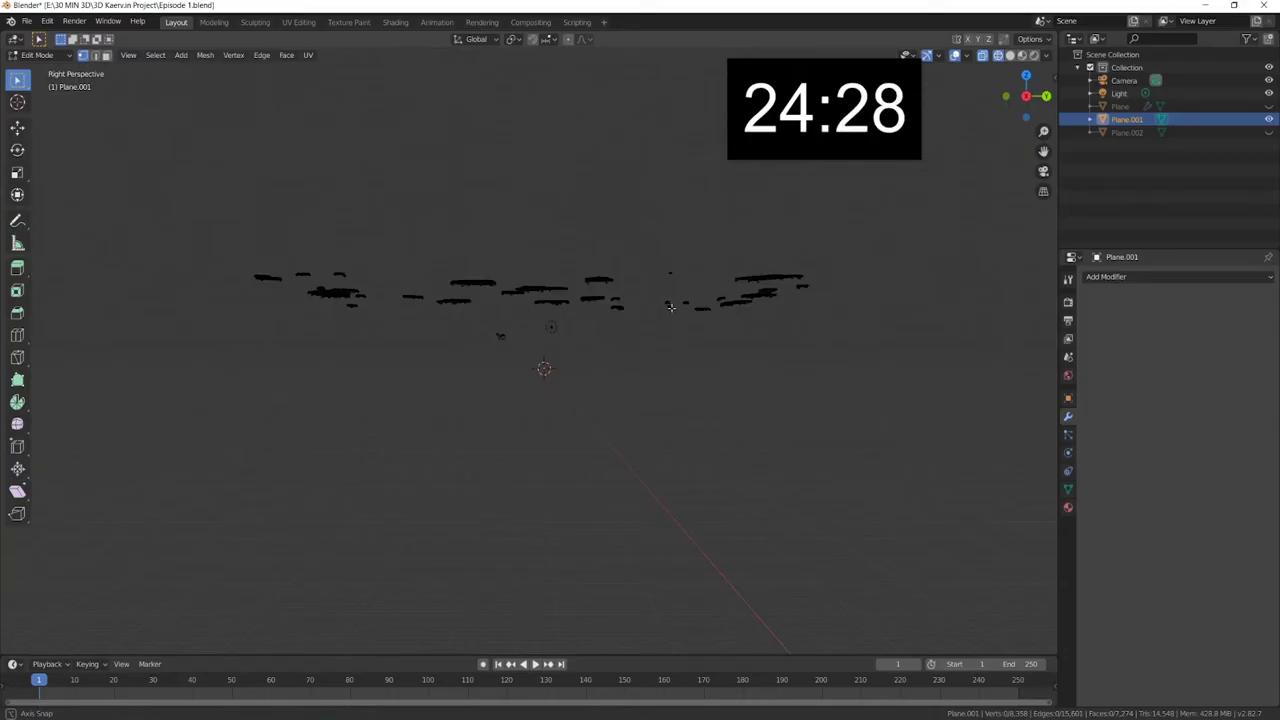
# Step: Return to Object Mode and make Plane.002 visible again
pyautogui.press('Tab')
pyautogui.scroll(2, 829, 371)
pyautogui.scroll(-2, 806, 420)
pyautogui.click(1269, 132)
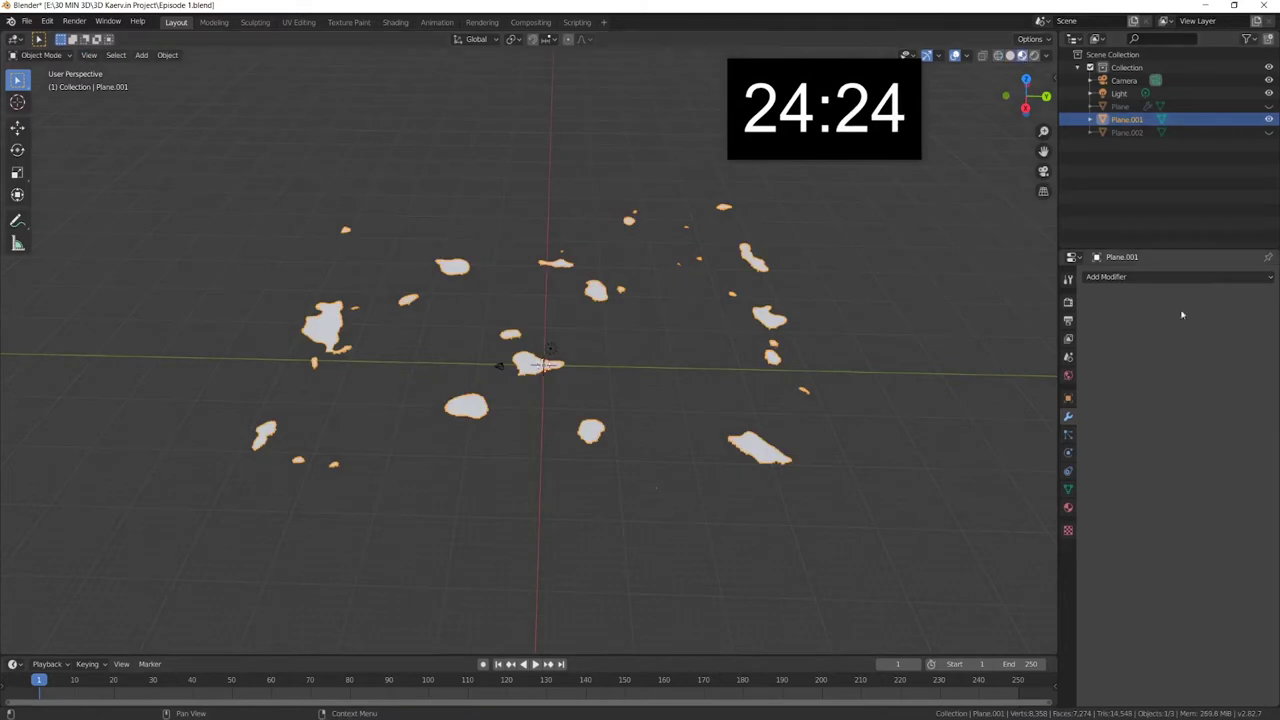
# Step: Show the large Plane landscape again and raise it 1.14 m along Z
pyautogui.click(1269, 106)
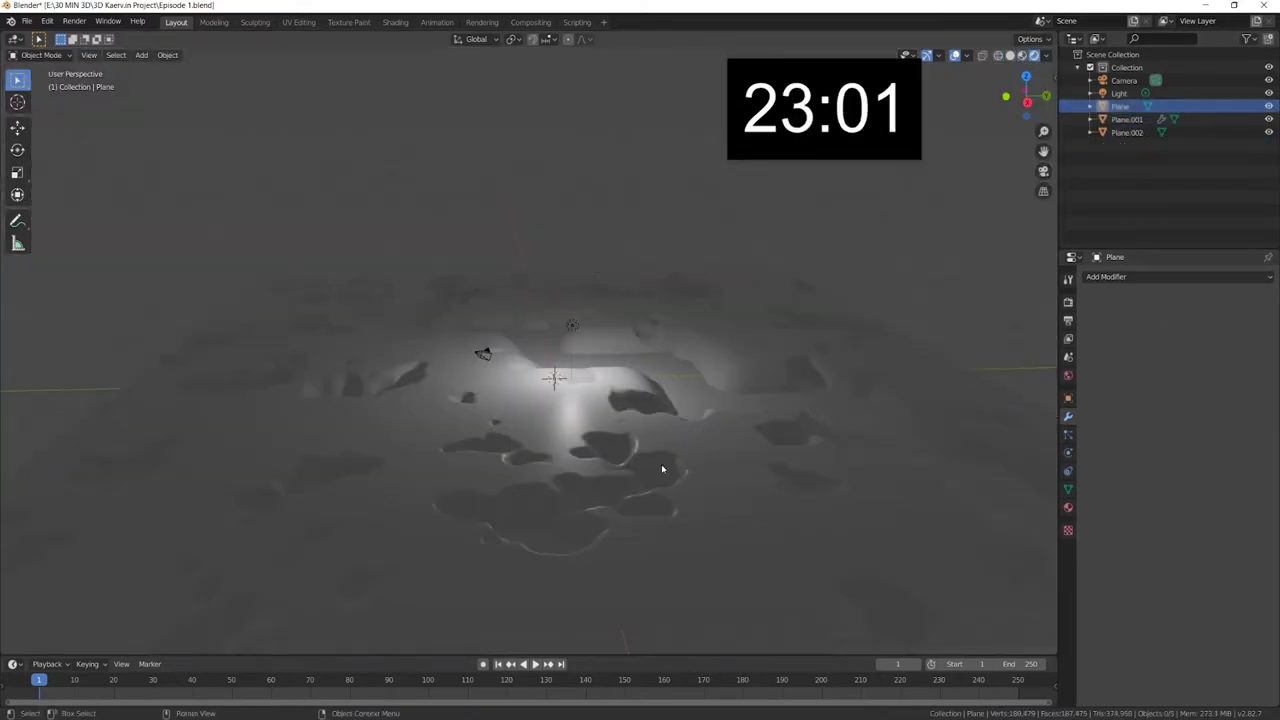
pyautogui.hotkey('ctrl', '1')
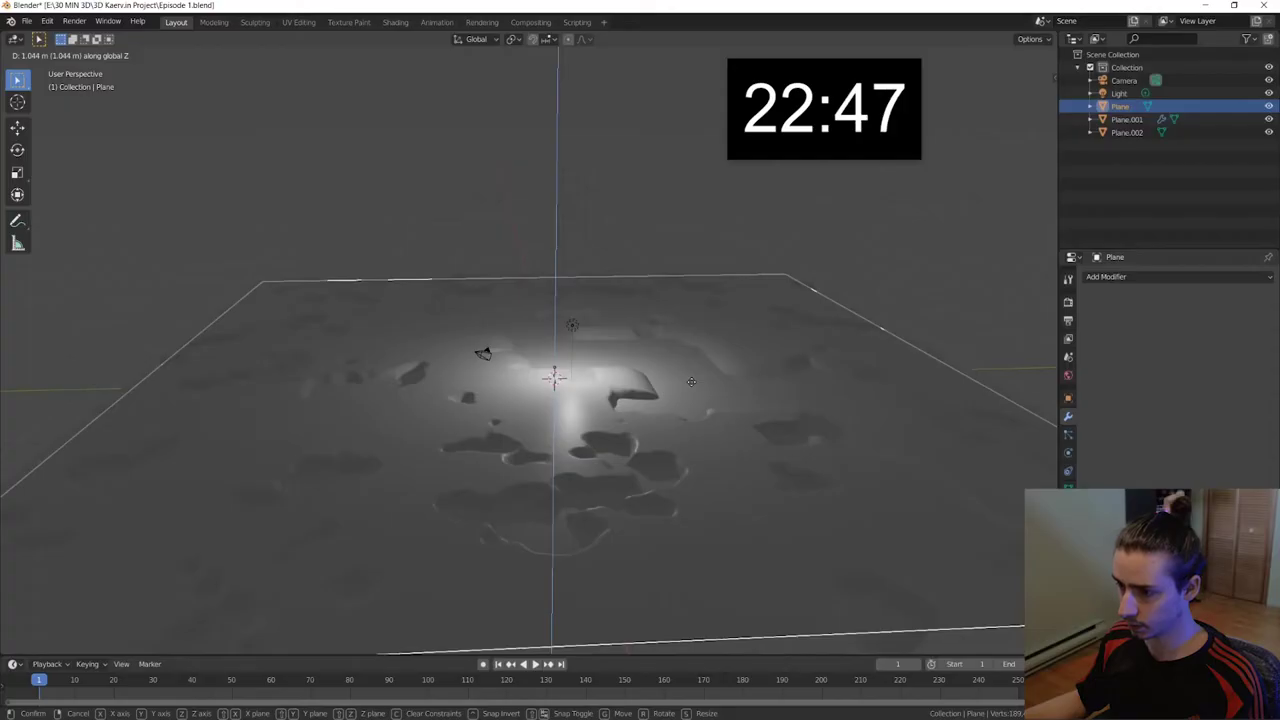
pyautogui.click(690, 380)
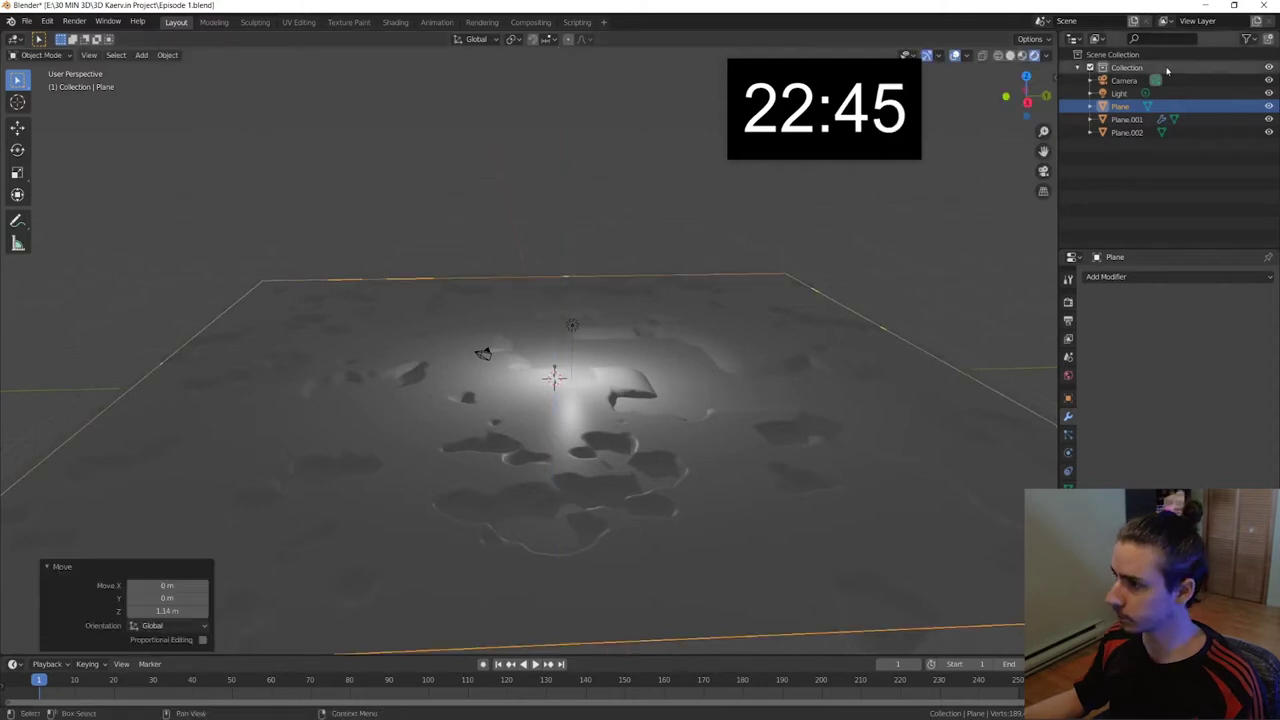
# Step: Check Plane.001 and Plane.002 in solid and rendered shading, then move to the Shading workspace
pyautogui.click(1120, 119)
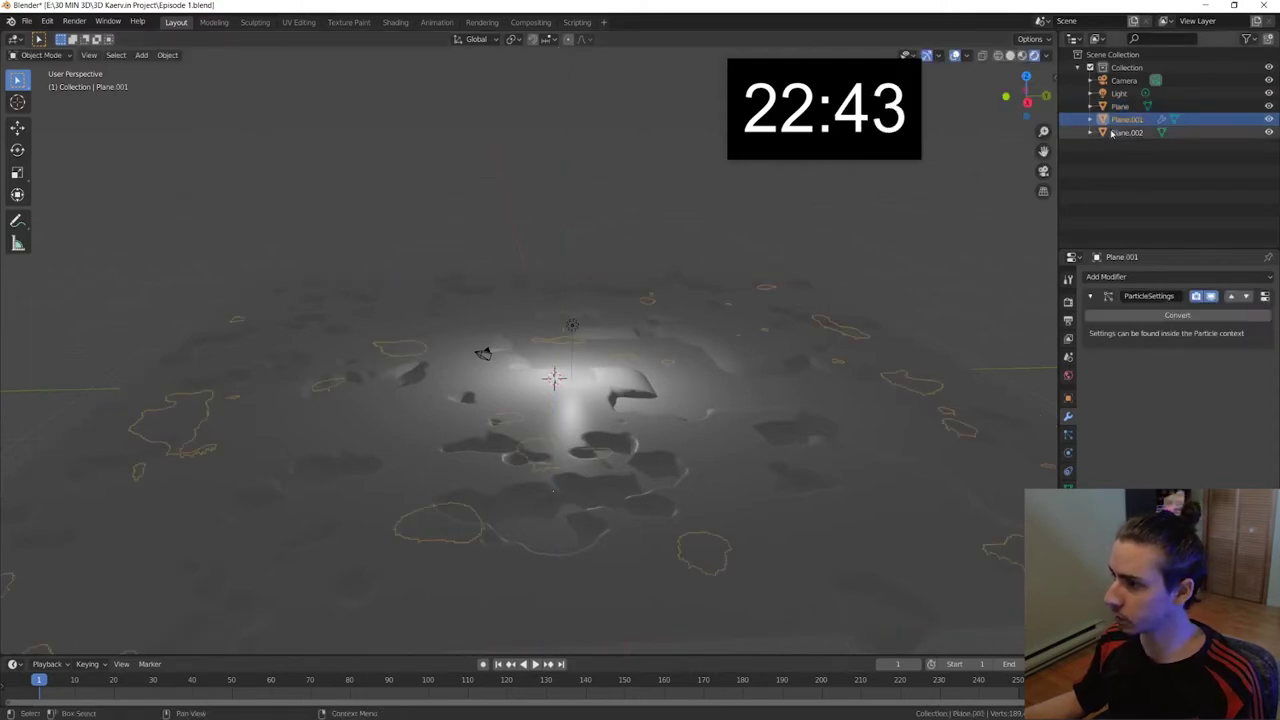
pyautogui.click(1120, 132)
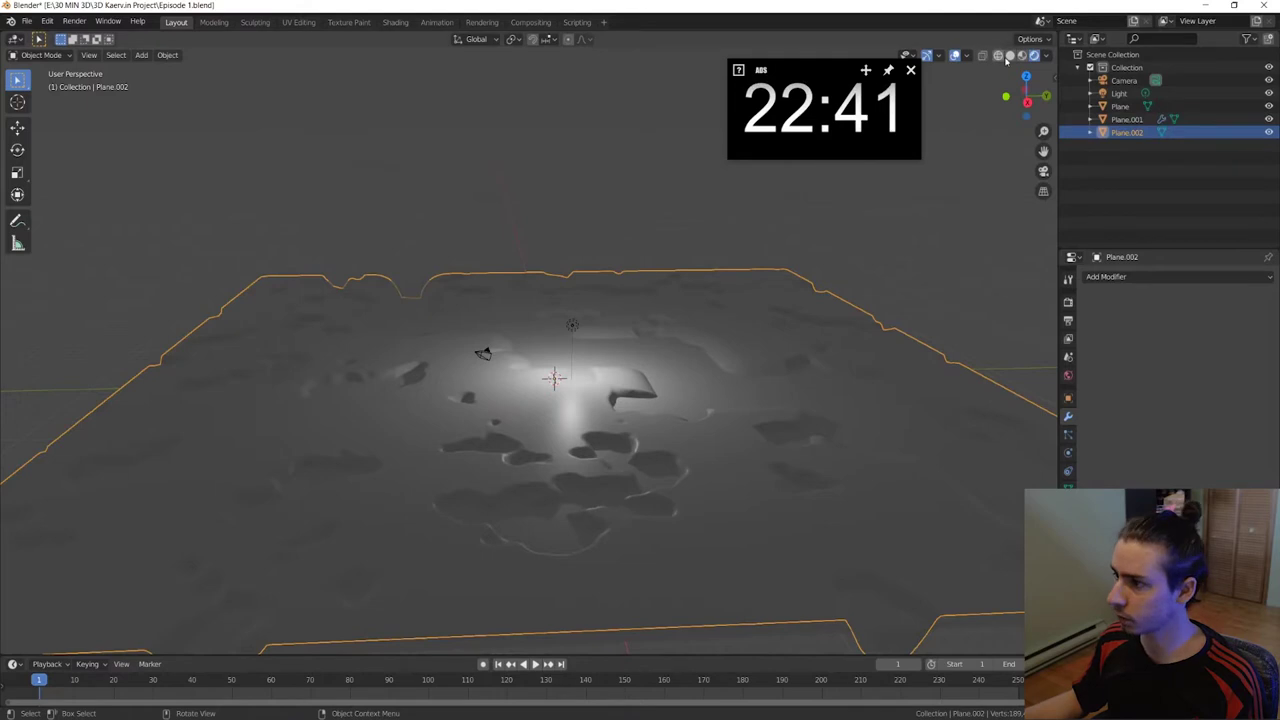
pyautogui.click(1022, 55)
pyautogui.click(1034, 55)
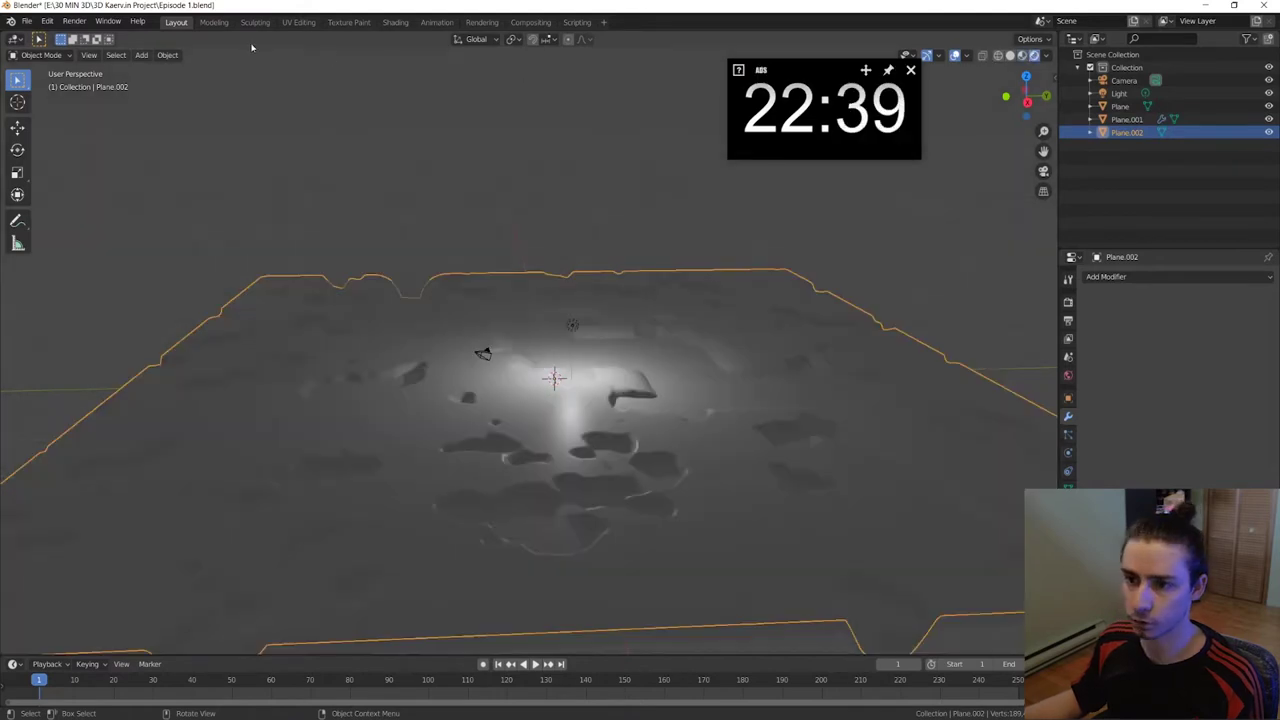
pyautogui.click(395, 22)
pyautogui.scroll(-3, 646, 326)
# Step: Give Plane.002 an Emission material linked to the output, coloured teal
pyautogui.scroll(-5, 646, 326)
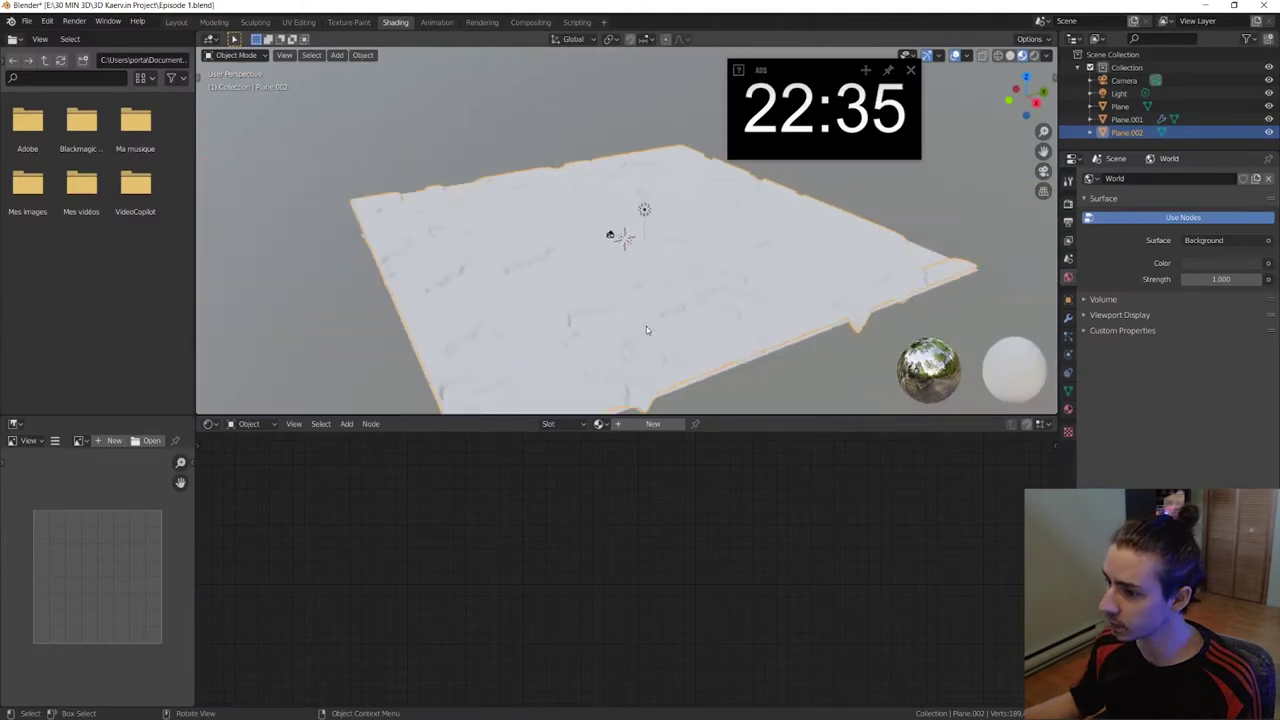
pyautogui.moveTo(646, 326); pyautogui.dragTo(633, 295, button='middle')
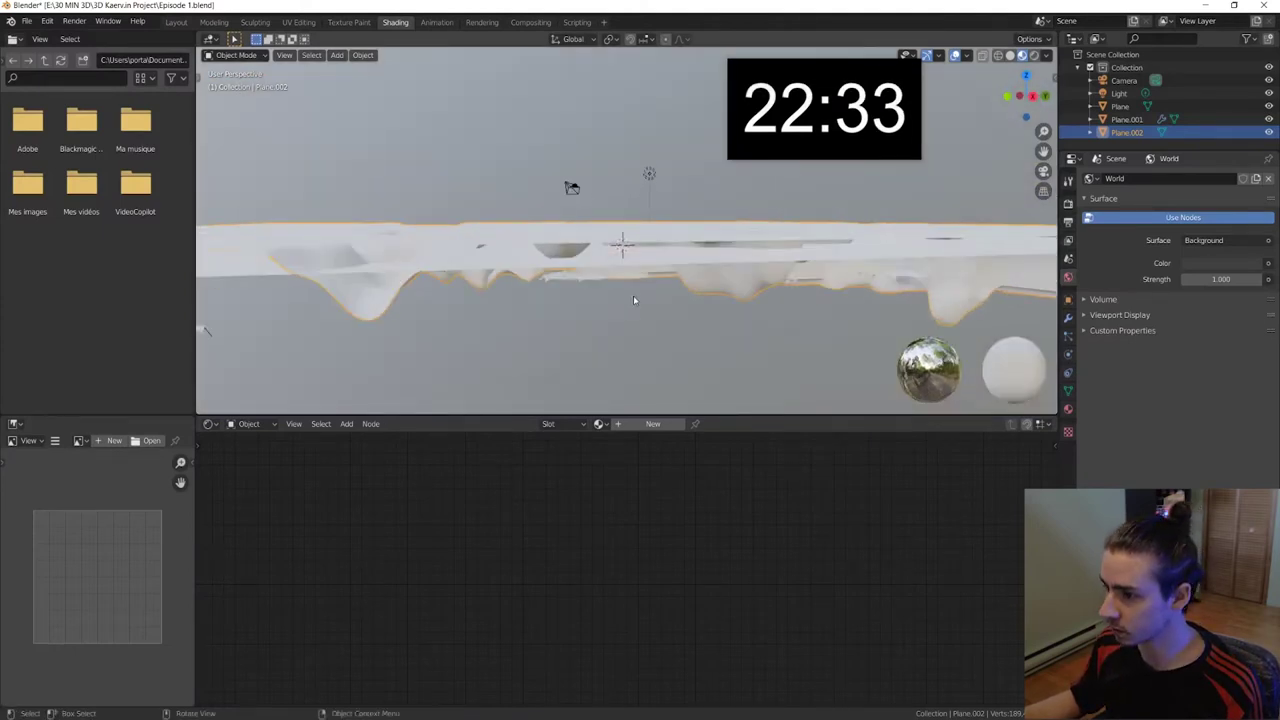
pyautogui.moveTo(633, 300)
pyautogui.mouseDown(button='middle')
pyautogui.moveTo(515, 299)
pyautogui.moveTo(569, 240)
pyautogui.mouseUp(button='middle')
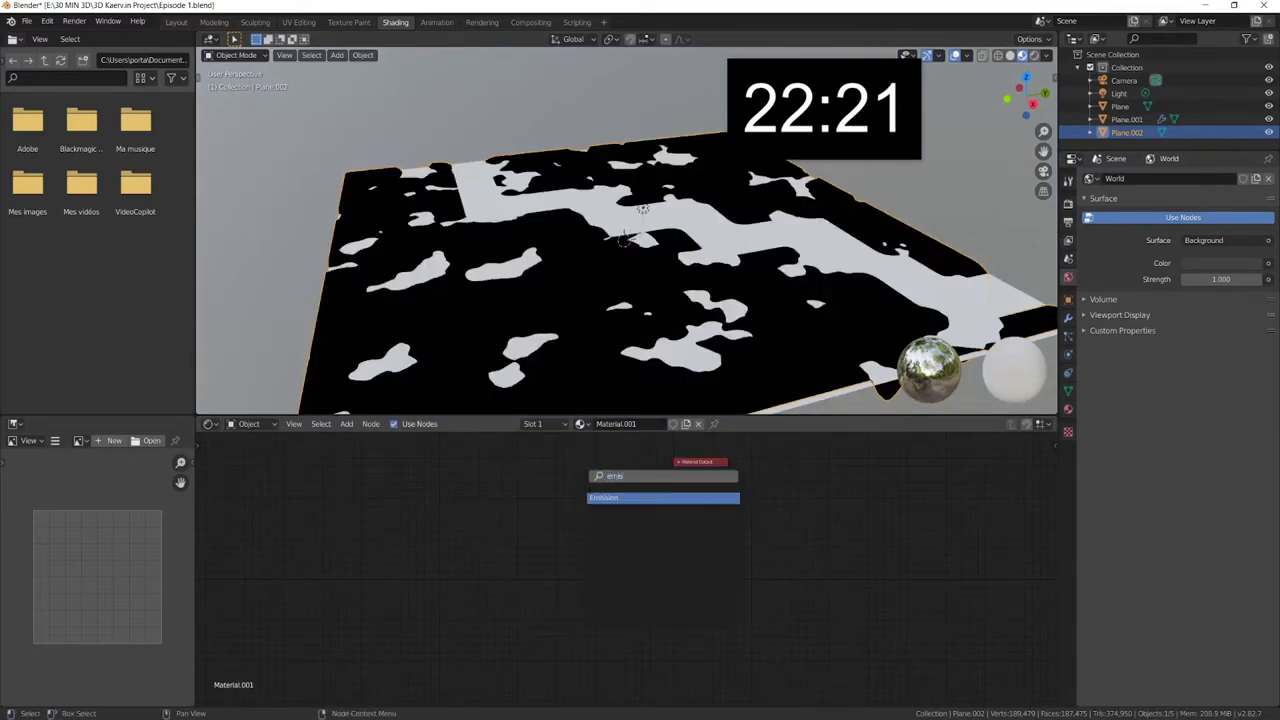
pyautogui.press('Return')
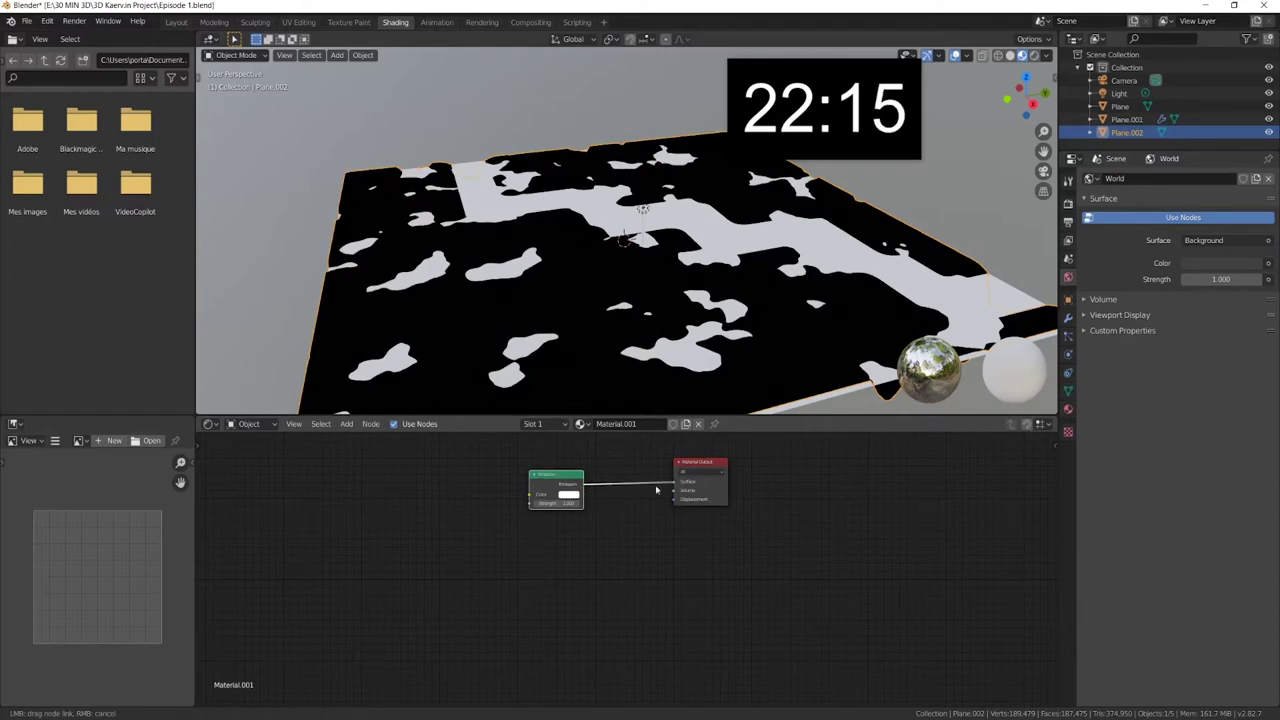
pyautogui.moveTo(656, 490); pyautogui.dragTo(678, 483)
pyautogui.click(568, 494)
pyautogui.moveTo(593, 406); pyautogui.dragTo(582, 388)
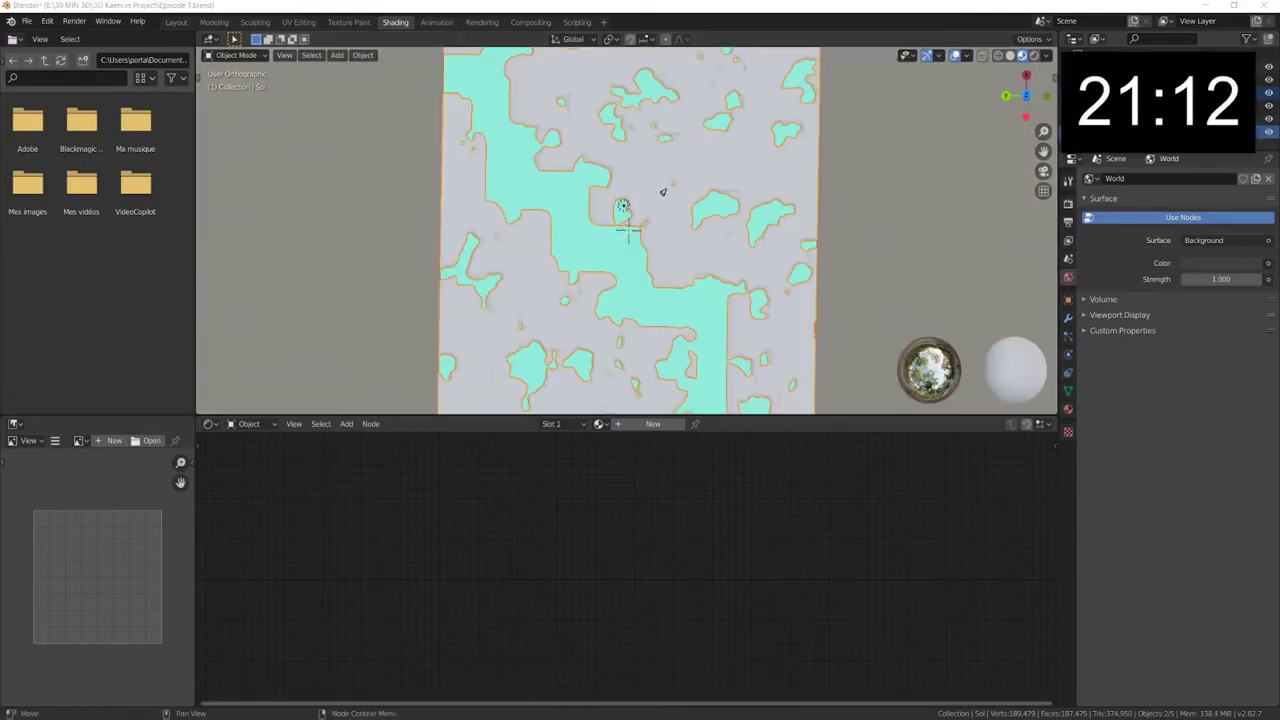
# Step: Bring up Texture Haven in the browser and show its full texture listing
pyautogui.click(393, 683)
pyautogui.scroll(2, 613, 440)
pyautogui.scroll(-5, 613, 440)
pyautogui.click(608, 245)
pyautogui.scroll(-5, 512, 325)
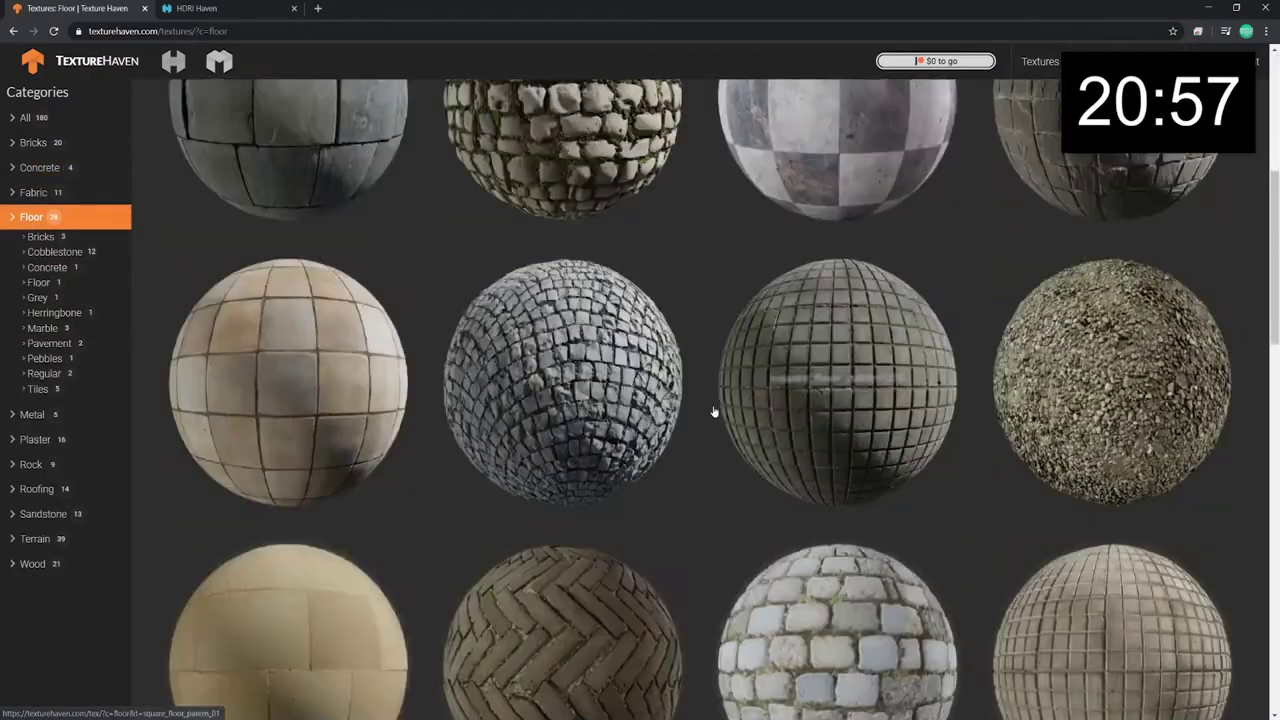
# Step: Open the cobblestone_01 texture page from Texture Haven's Floor category
pyautogui.scroll(-5, 714, 409)
pyautogui.scroll(3, 700, 350)
pyautogui.click(601, 354)
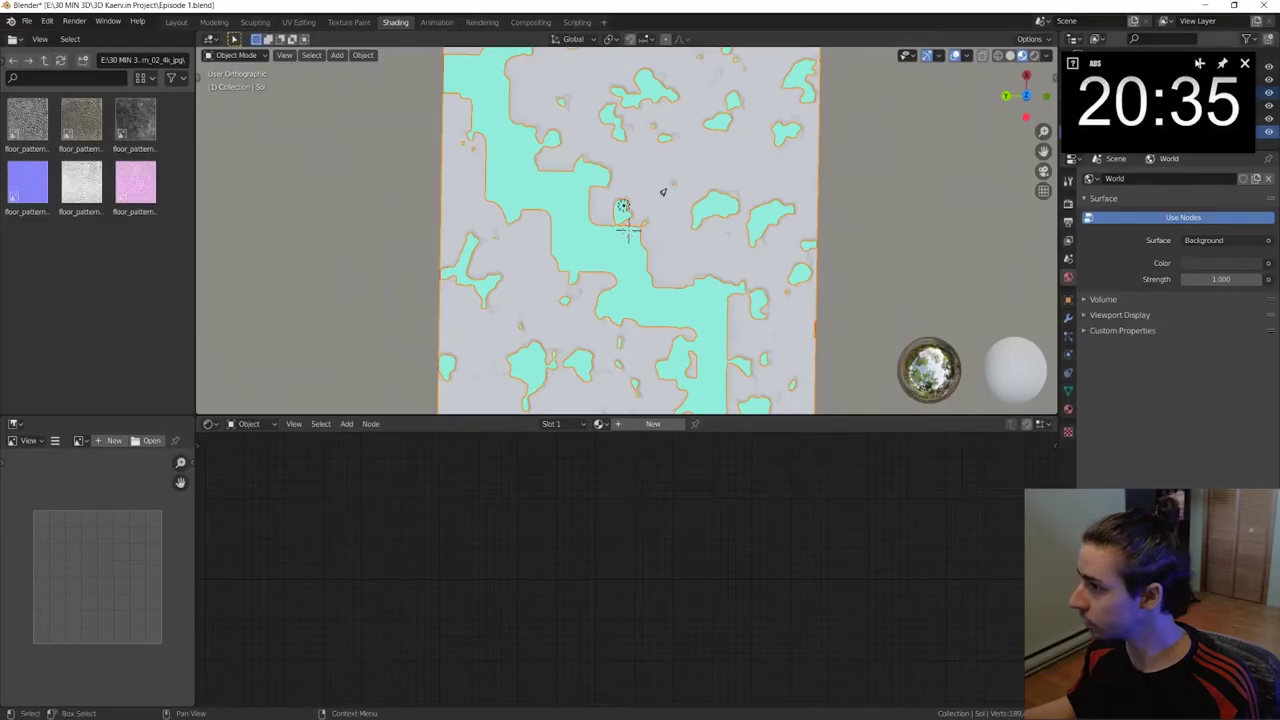
# Step: Give Sol a new material with the floor_pattern image texture driving Base Color
pyautogui.moveTo(1150, 70); pyautogui.dragTo(914, 86)
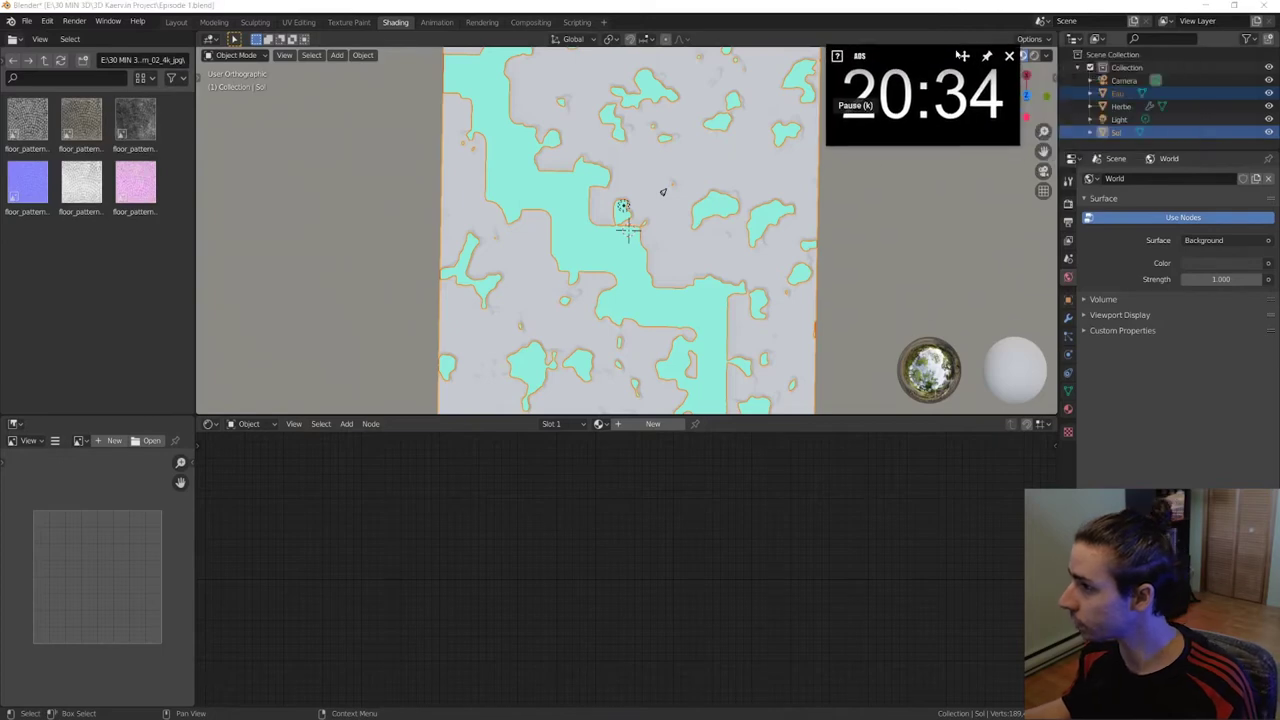
pyautogui.click(1114, 106)
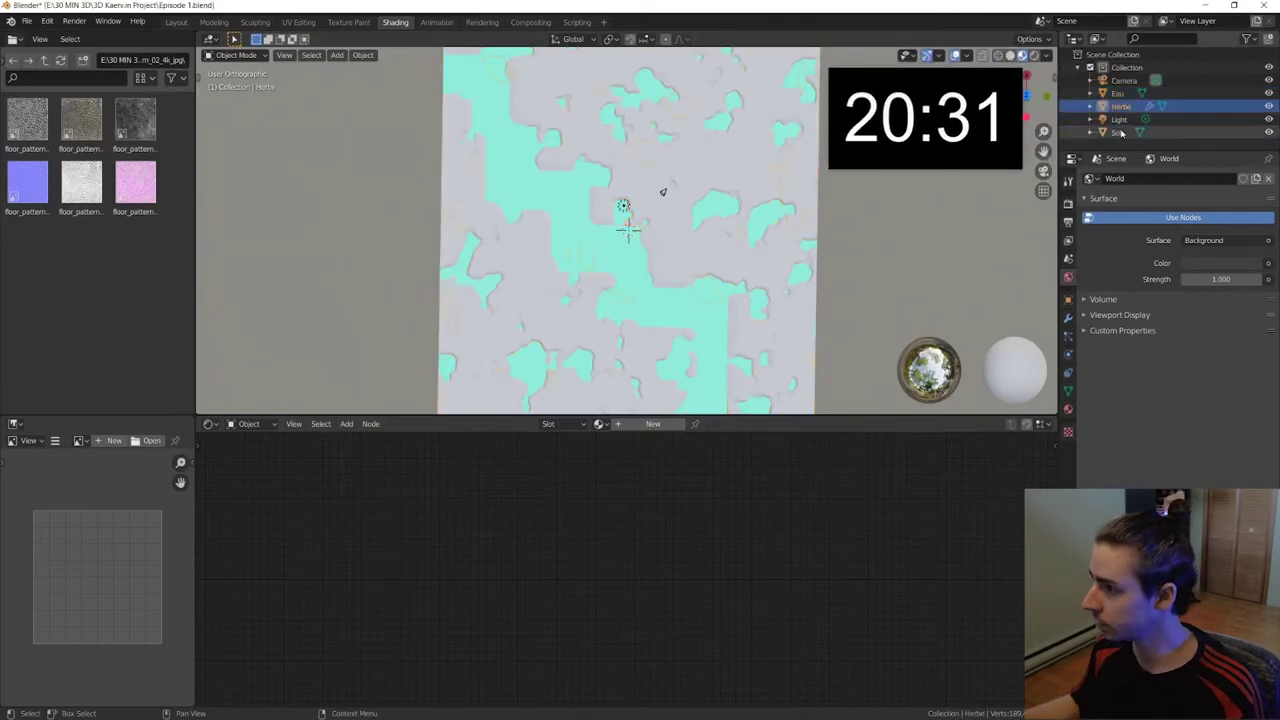
pyautogui.click(651, 425)
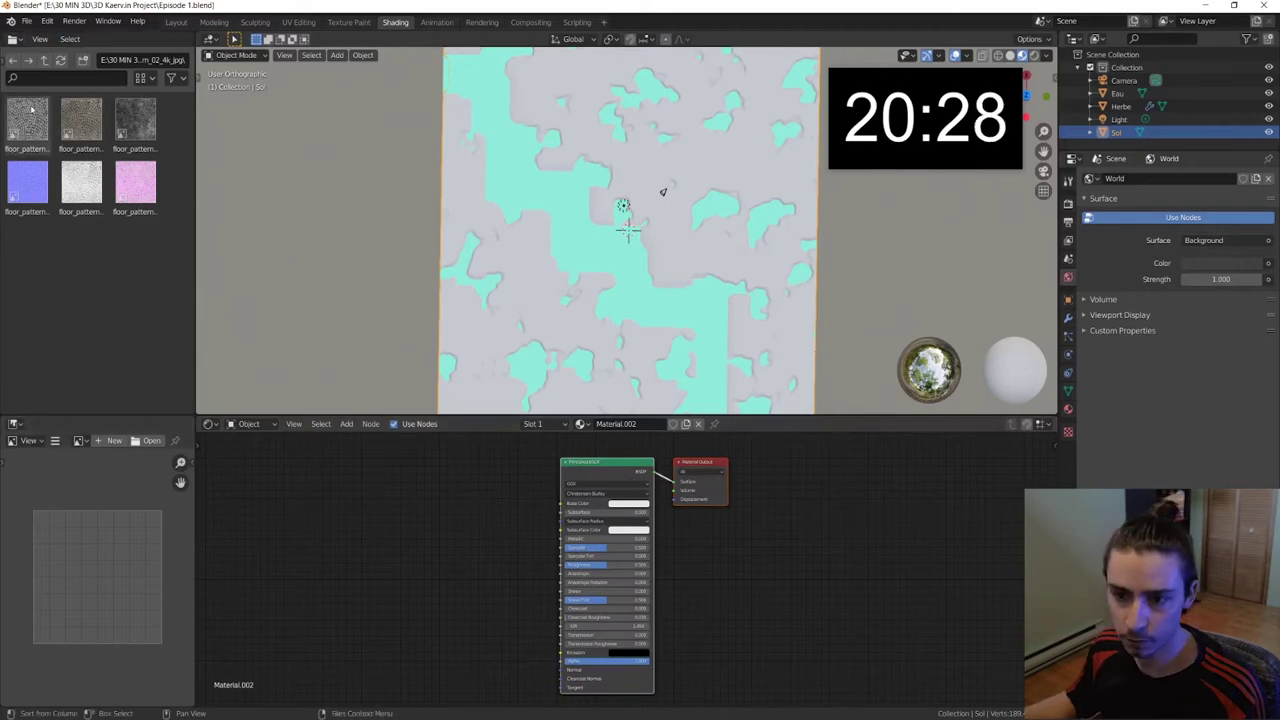
pyautogui.moveTo(32, 109); pyautogui.dragTo(16, 137)
pyautogui.moveTo(317, 481); pyautogui.dragTo(360, 484)
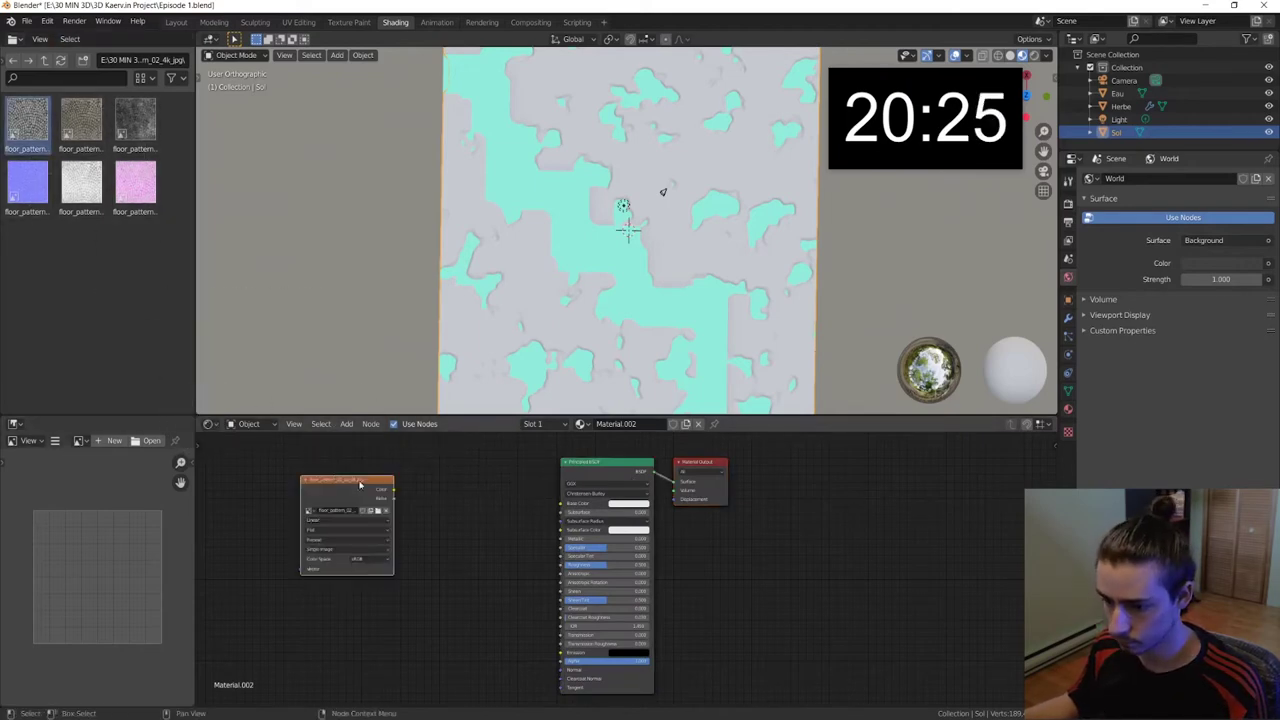
pyautogui.moveTo(573, 508); pyautogui.dragTo(563, 503)
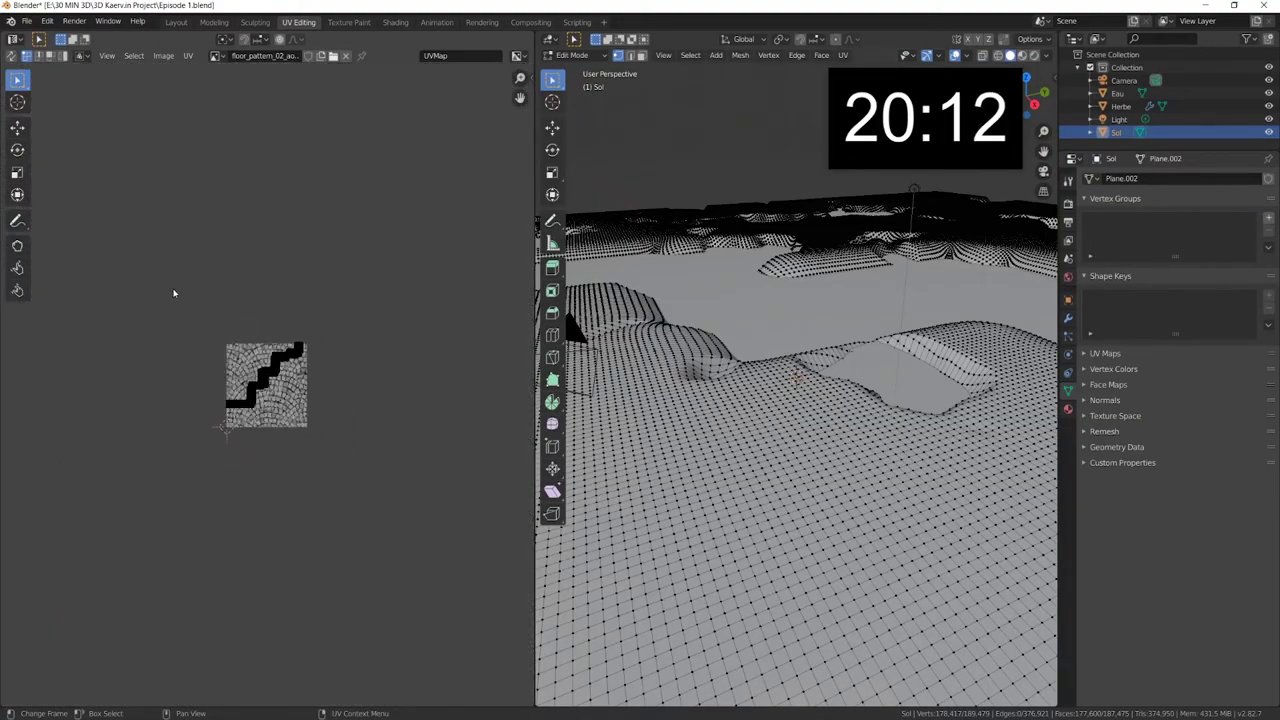
# Step: Isolate the ground plane in local view and enter Edit Mode with the whole mesh selected
pyautogui.press('Tab')
pyautogui.press('Tab')
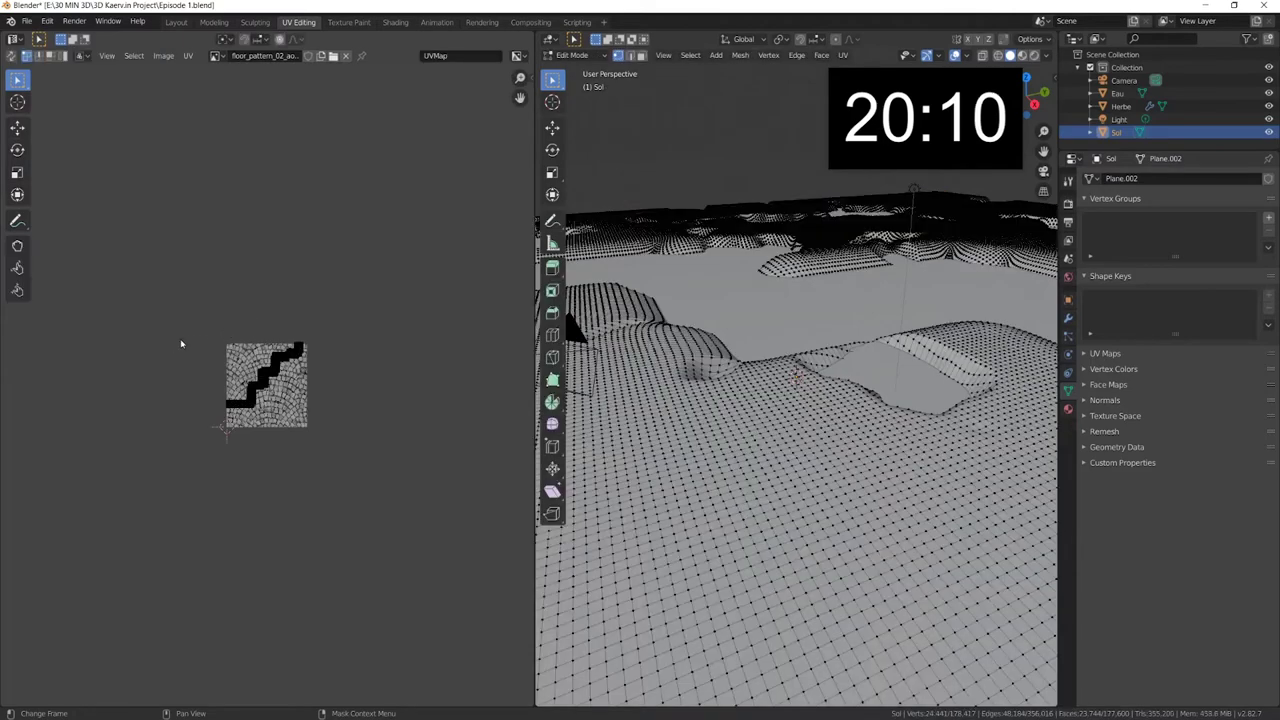
pyautogui.moveTo(189, 335); pyautogui.dragTo(471, 508)
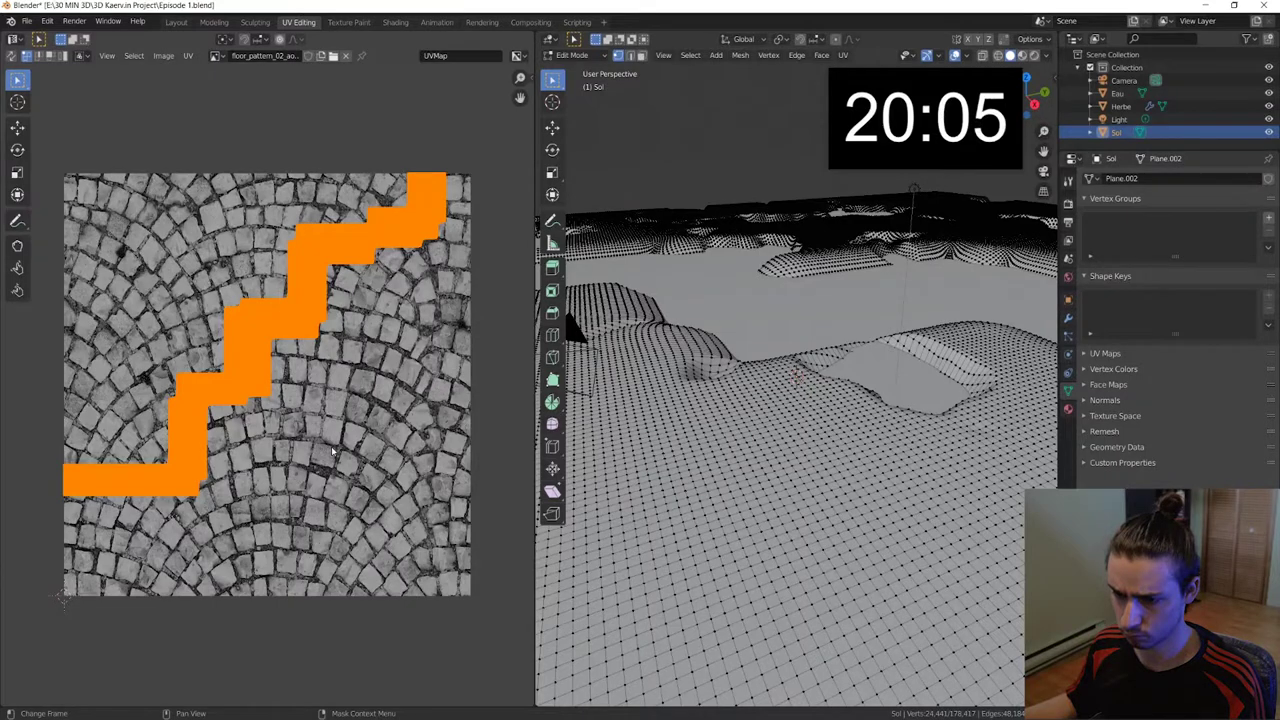
pyautogui.scroll(-5, 332, 452)
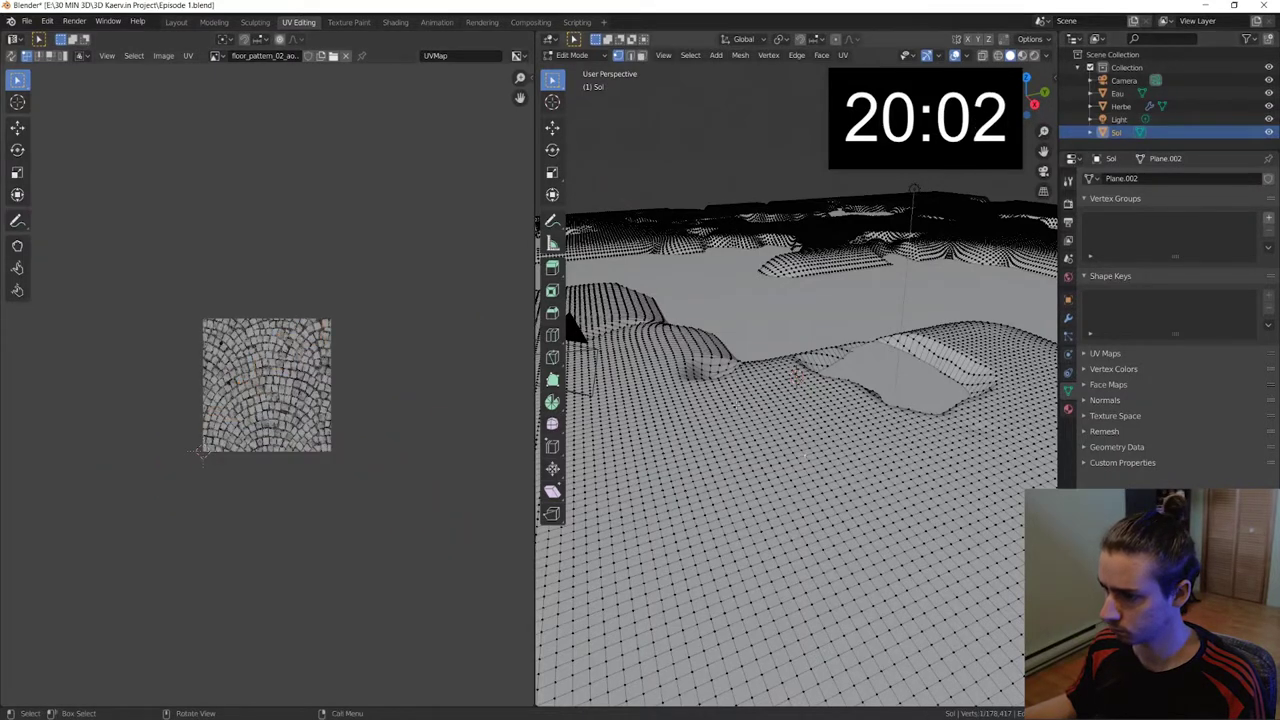
pyautogui.press('a')
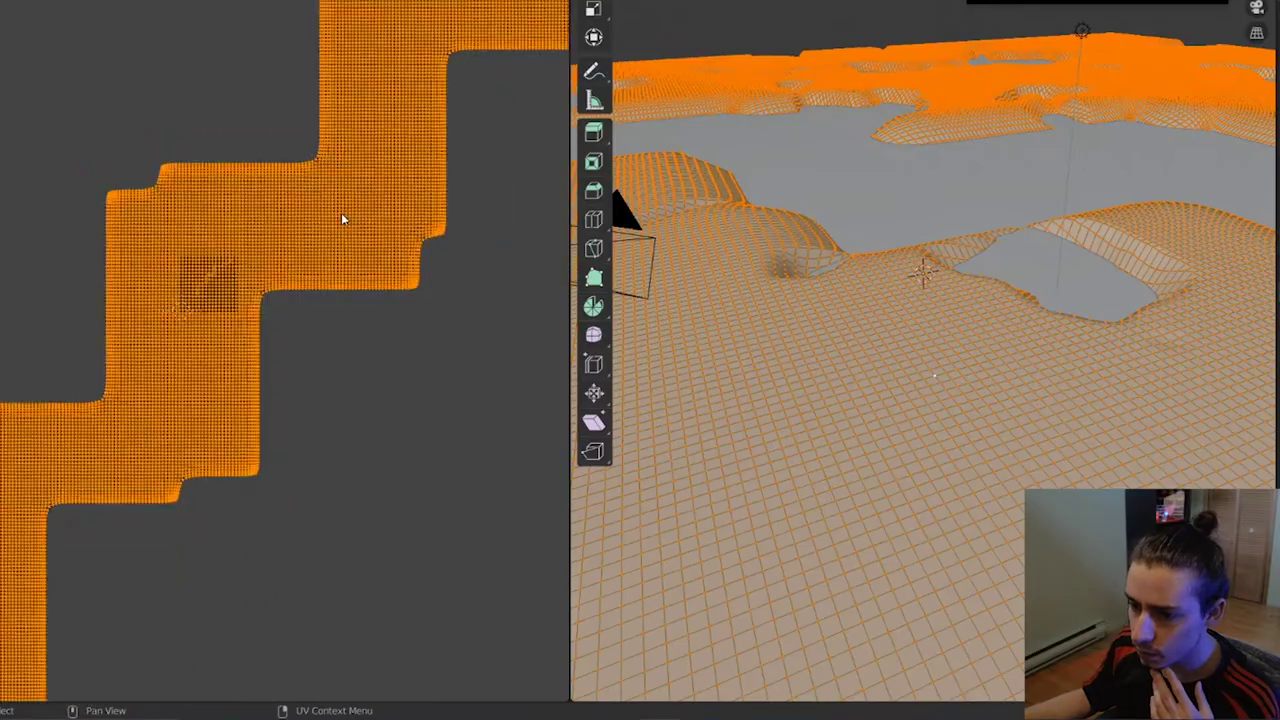
pyautogui.scroll(-2, 341, 212)
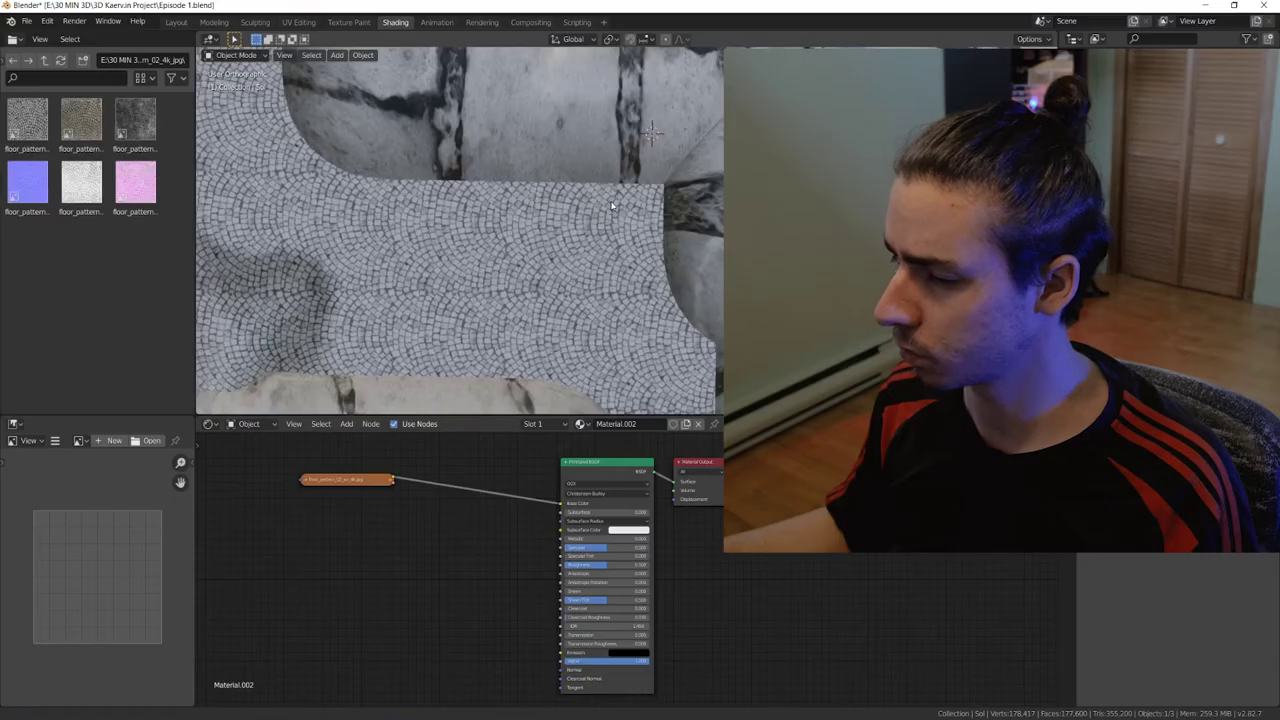
pyautogui.keyDown('shift'); pyautogui.moveTo(612, 206); pyautogui.dragTo(629, 180, button='middle'); pyautogui.keyUp('shift')
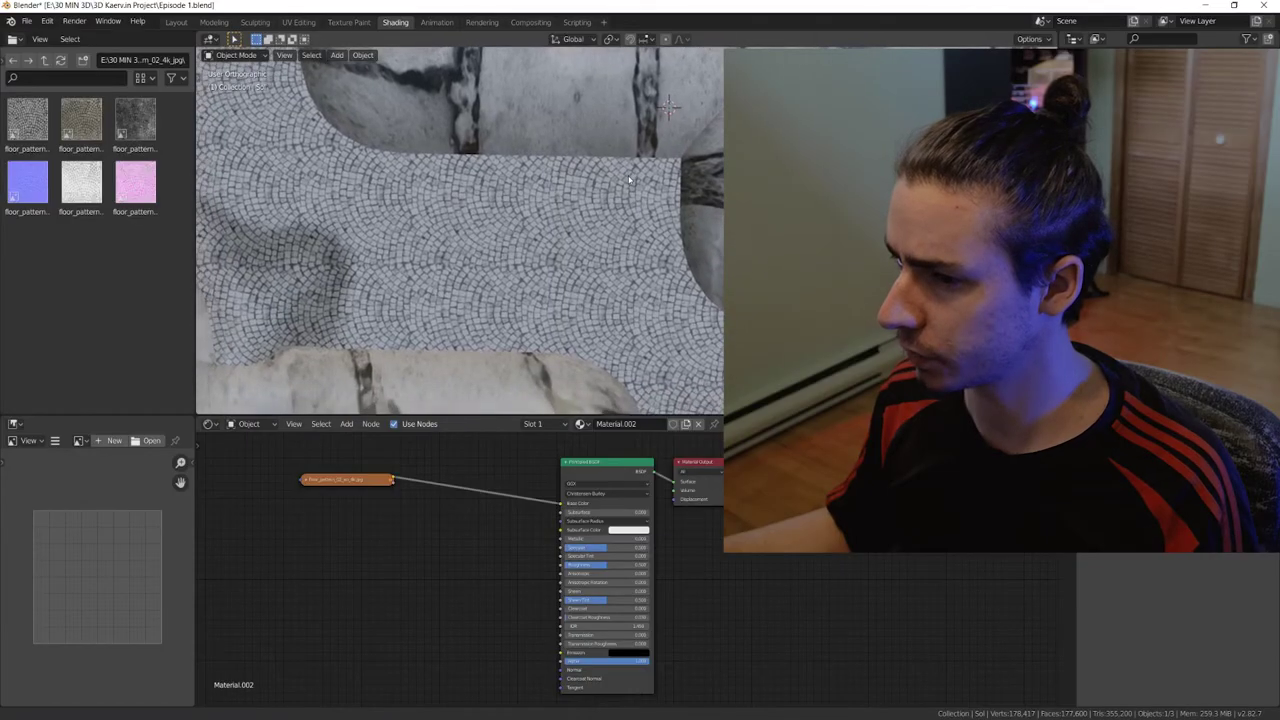
pyautogui.press('KP_Divide')
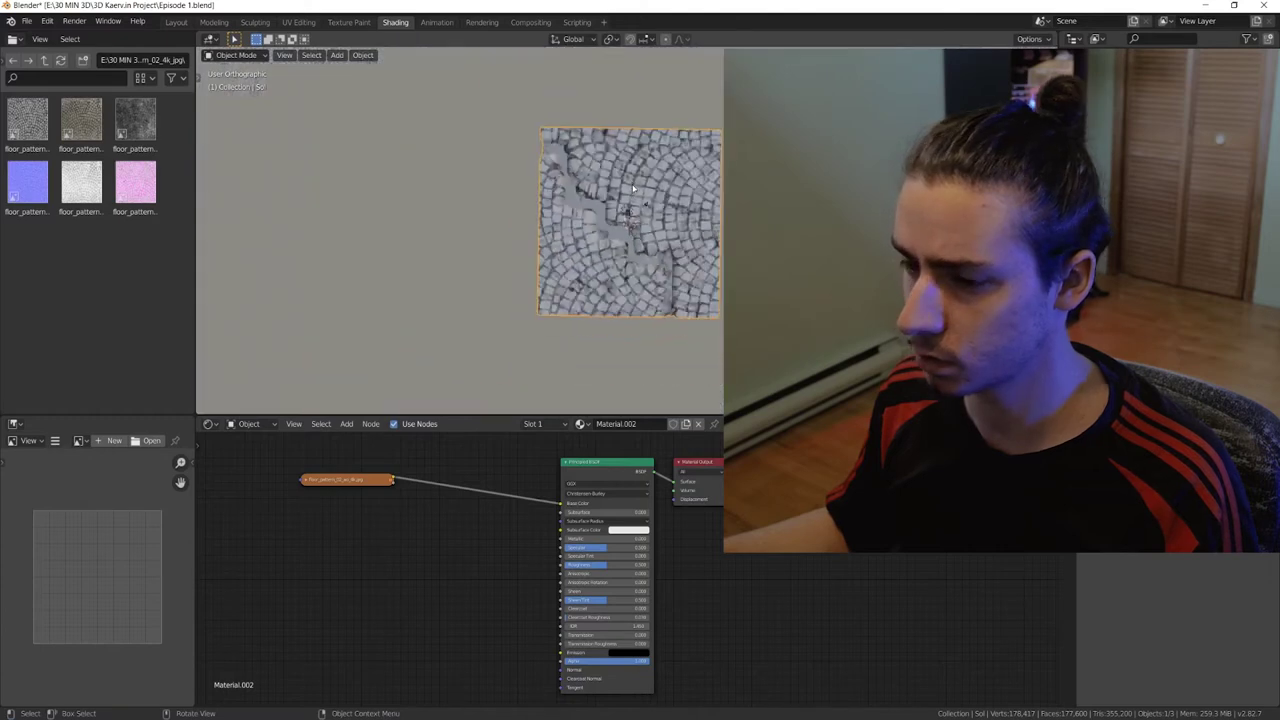
pyautogui.press('Tab')
# Step: In UV Editing, select all of the ground's UVs and scale them by 25
pyautogui.click(298, 22)
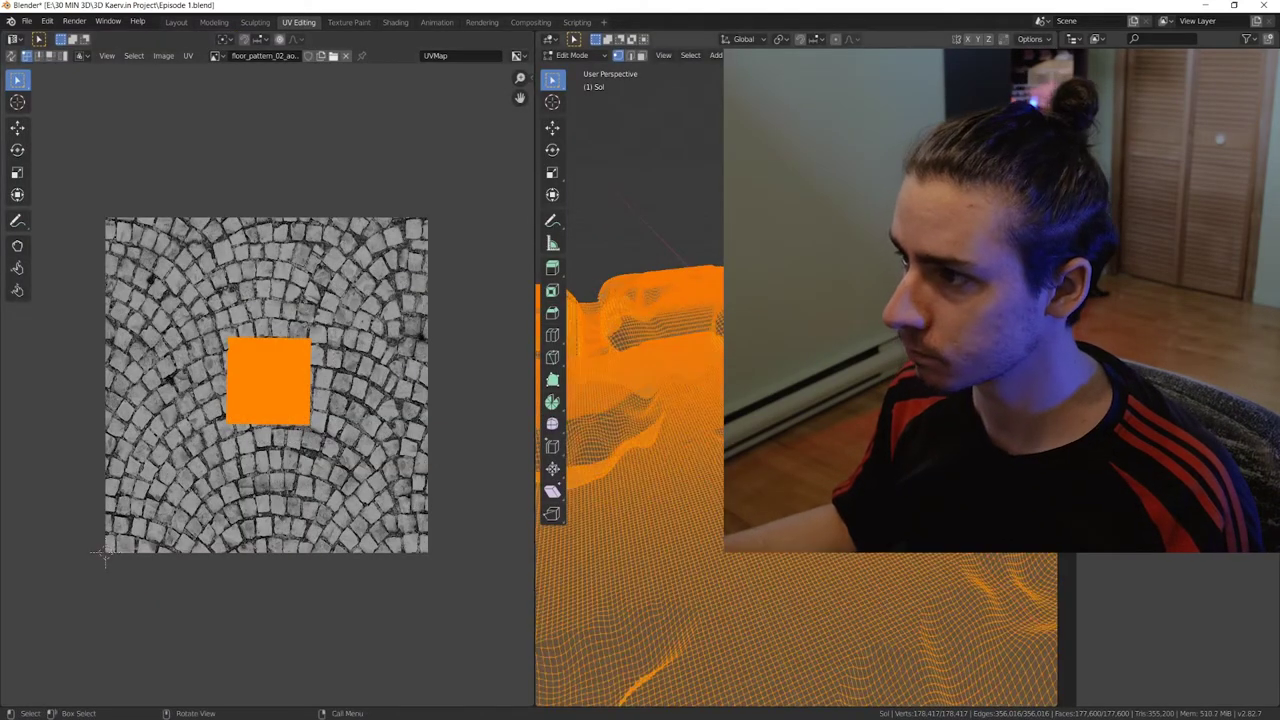
pyautogui.hotkey('alt', 'a')
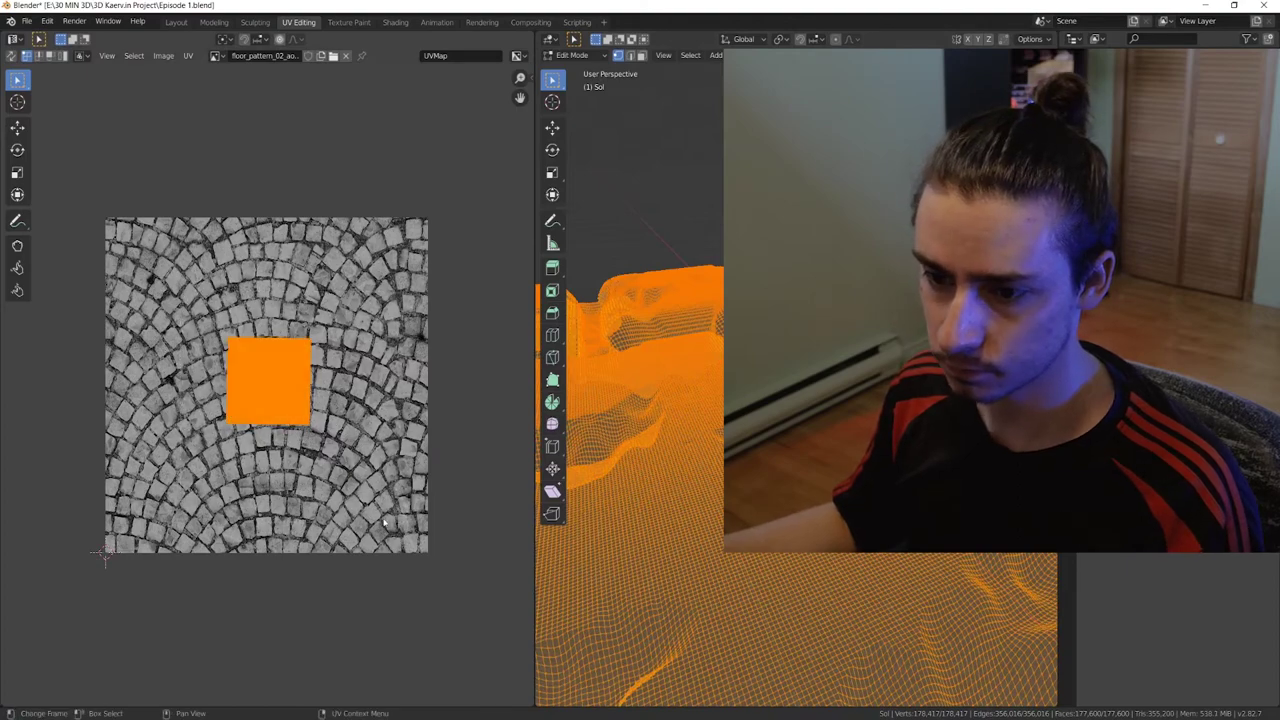
pyautogui.scroll(-4, 383, 521)
pyautogui.write('as25')
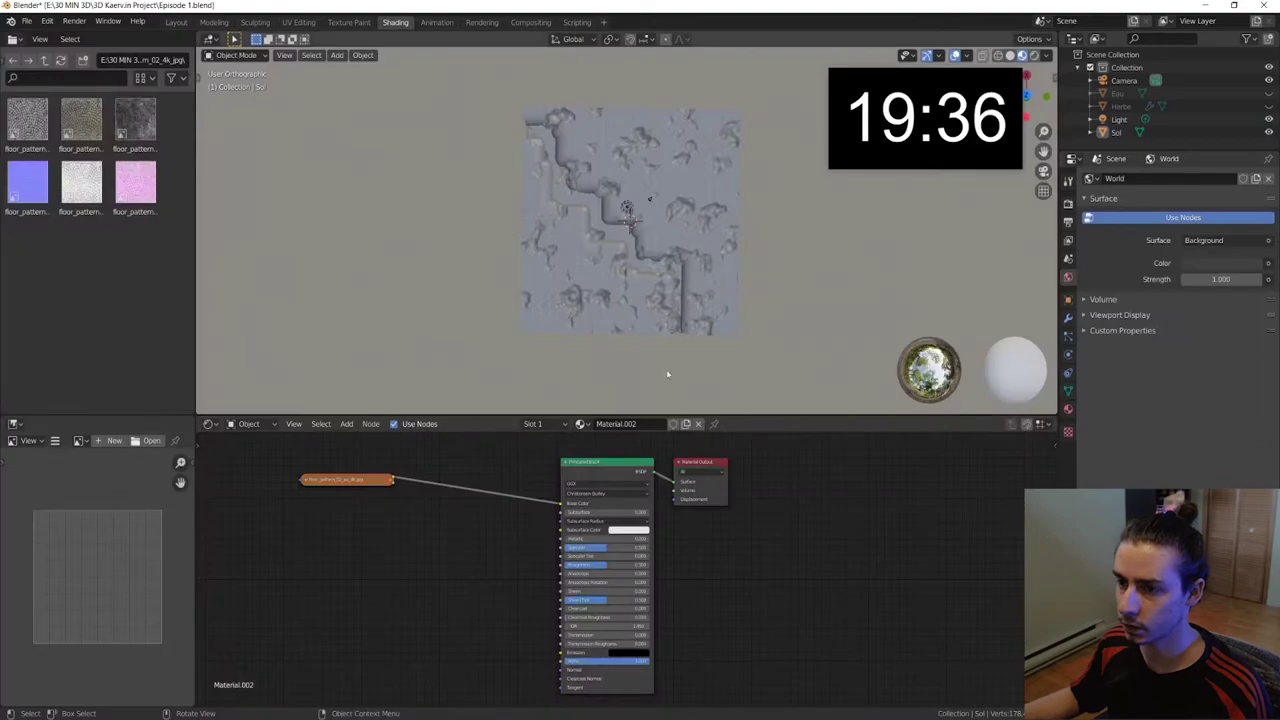
# Step: Orbit and zoom to inspect the displaced ground plane obliquely and from above
pyautogui.scroll(3, 661, 282)
pyautogui.scroll(3, 694, 270)
pyautogui.scroll(3, 694, 270)
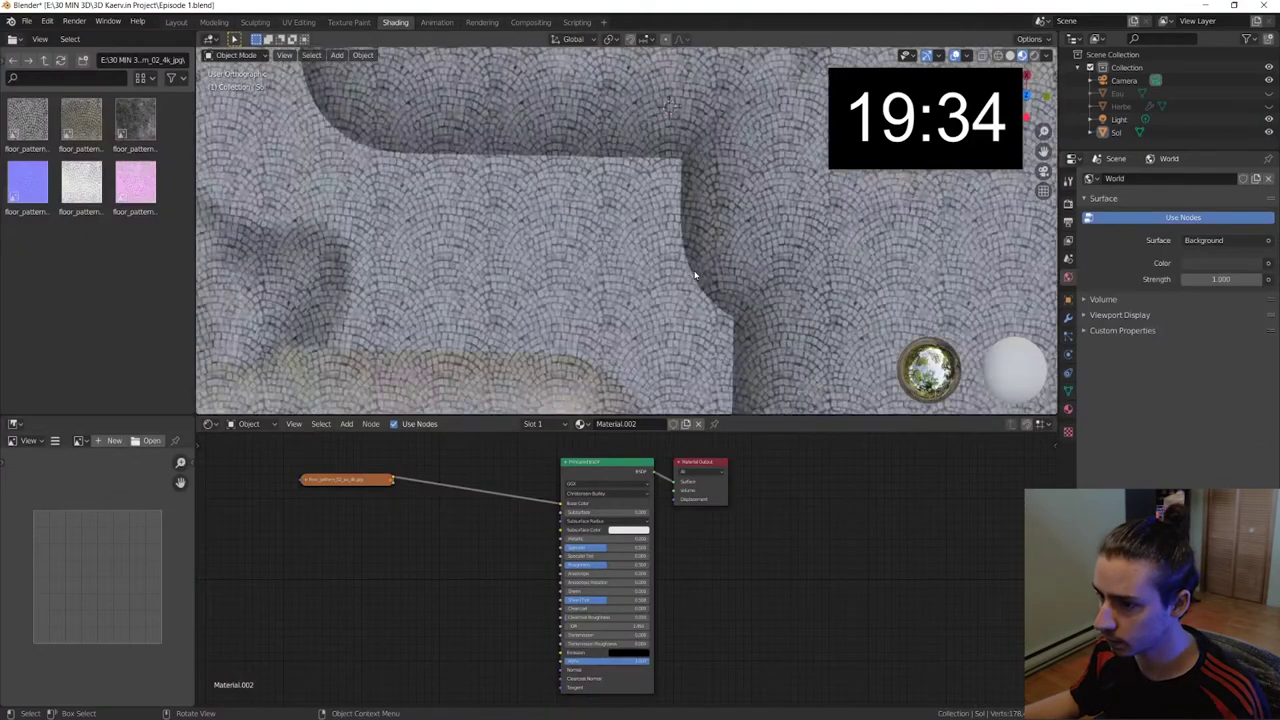
pyautogui.scroll(3, 695, 274)
pyautogui.scroll(-5, 683, 298)
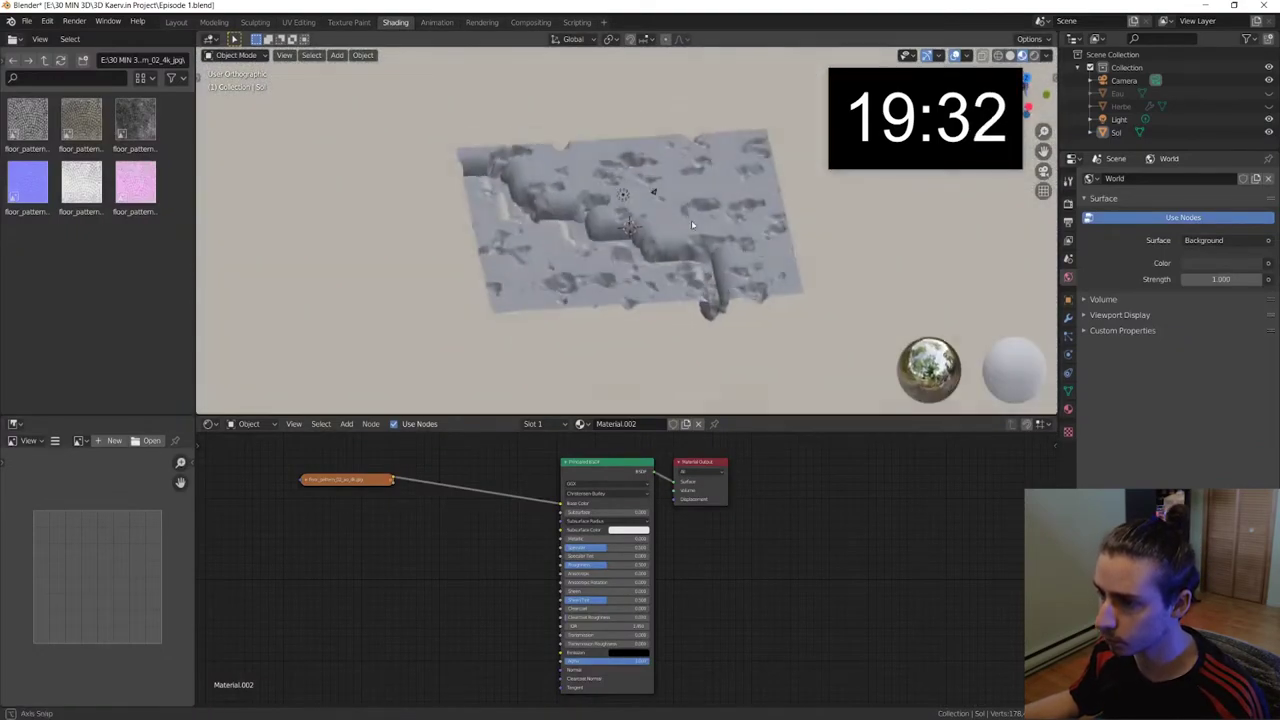
pyautogui.moveTo(683, 298); pyautogui.dragTo(686, 213, button='middle')
pyautogui.scroll(5, 684, 250)
pyautogui.scroll(2, 684, 277)
pyautogui.scroll(-3, 684, 277)
pyautogui.scroll(-3, 660, 270)
pyautogui.moveTo(651, 268); pyautogui.dragTo(625, 294, button='middle')
pyautogui.scroll(2, 663, 328)
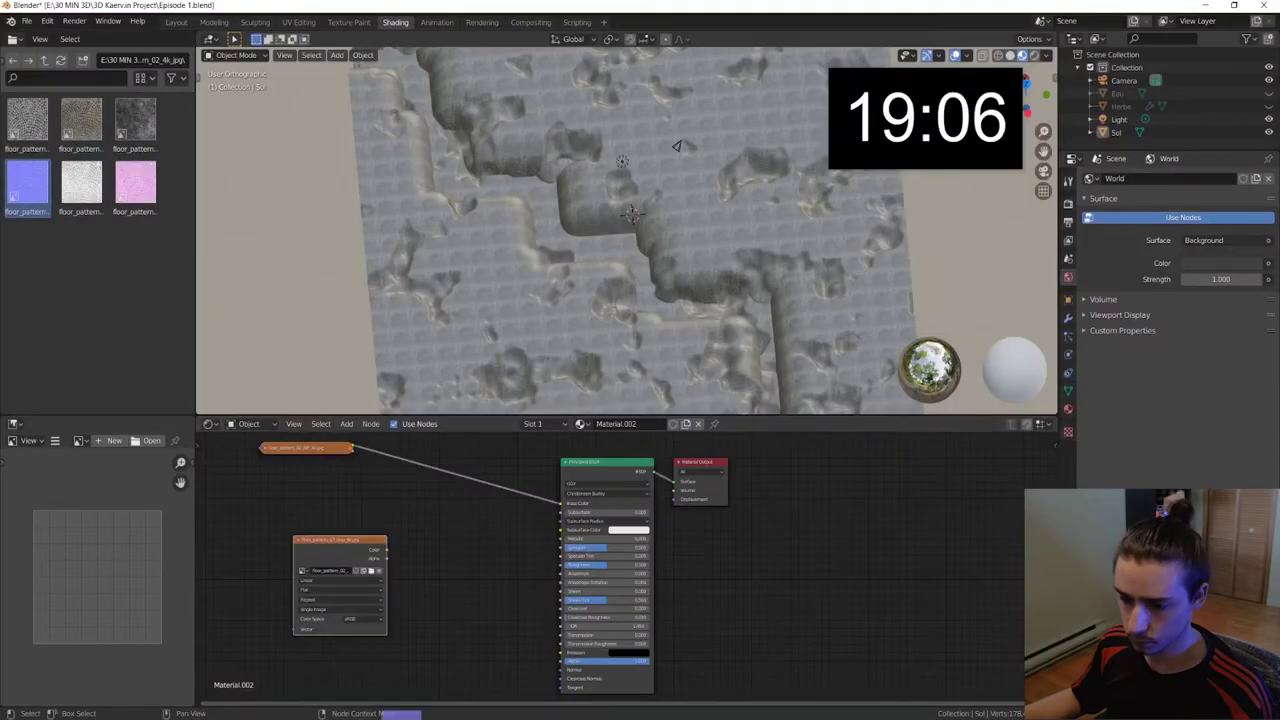
# Step: Add a Normal Map node to the ground material and begin adding another node
pyautogui.click(463, 570)
pyautogui.write('normal map')
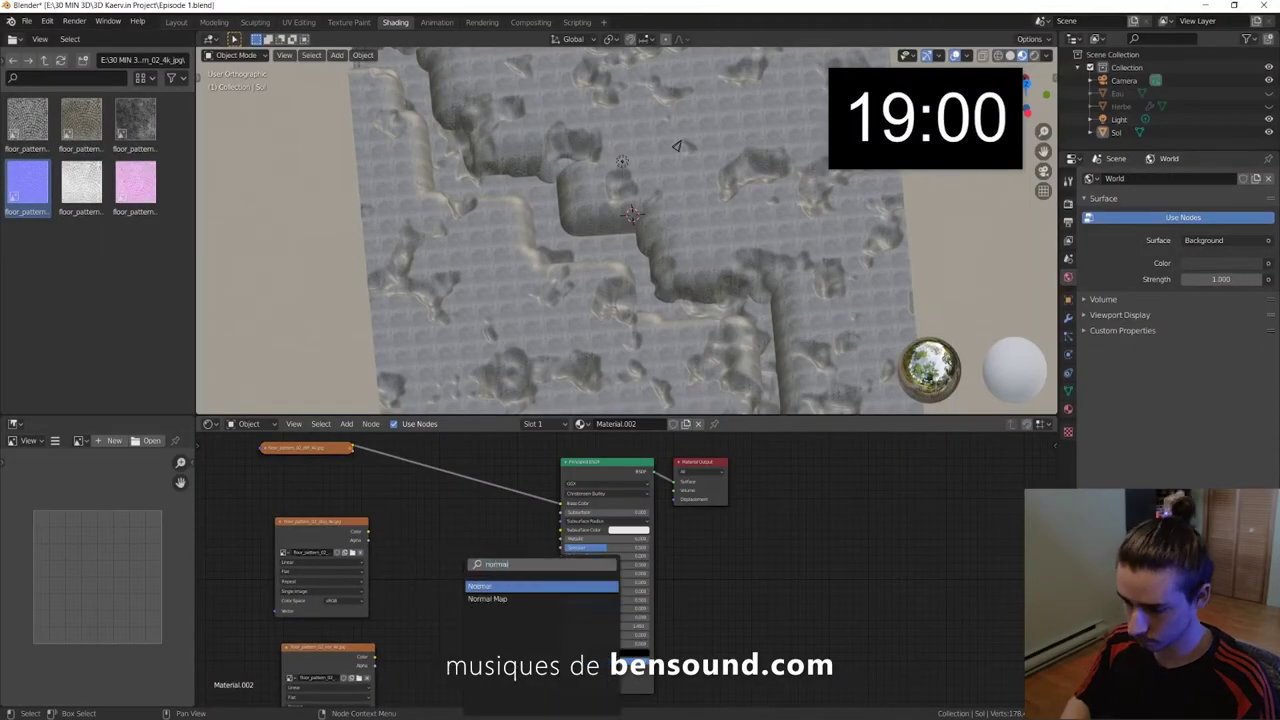
pyautogui.press('Return')
pyautogui.hotkey('shift', 'a')
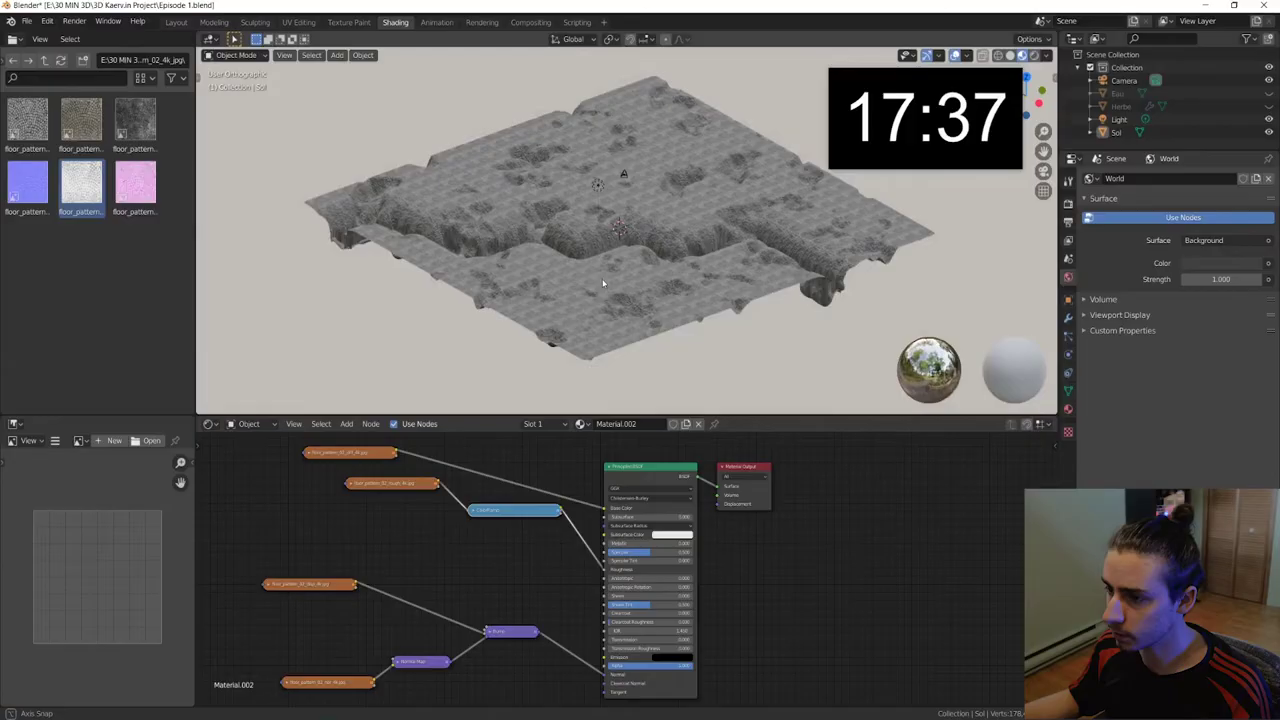
pyautogui.scroll(5, 621, 251)
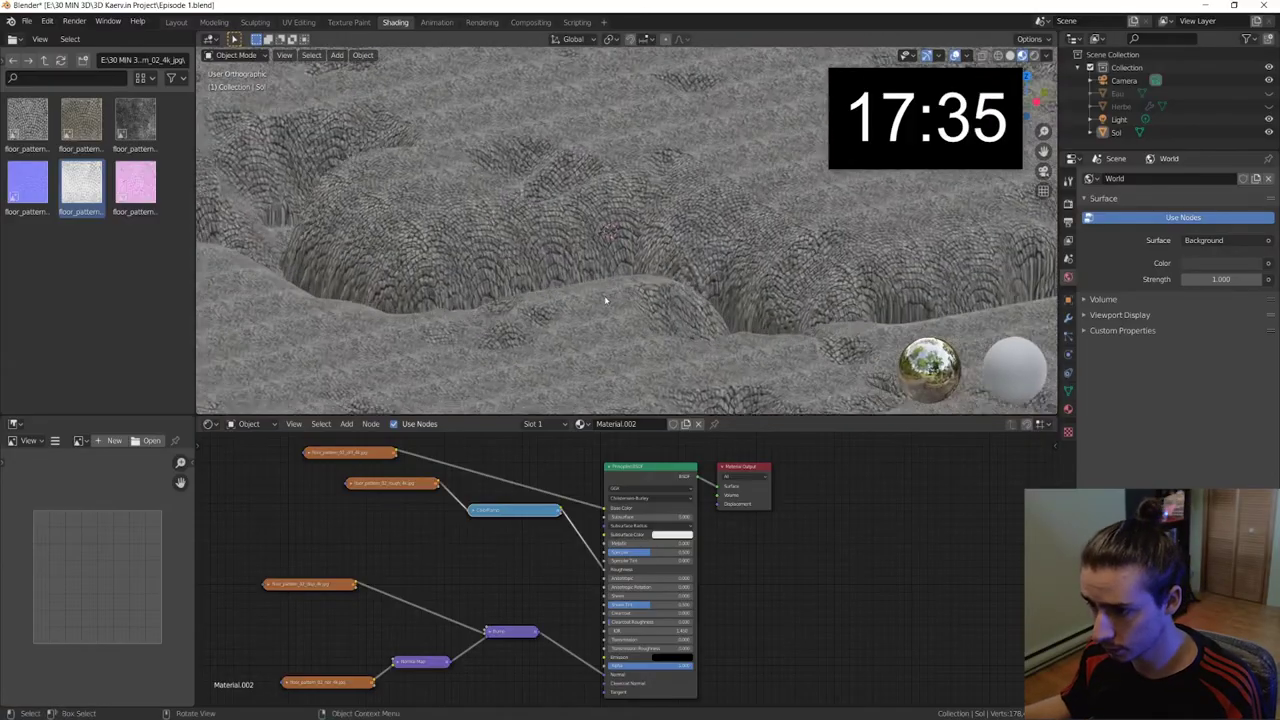
# Step: Set the ground's Displace strength, check the relief from several angles, and unhide Eau
pyautogui.moveTo(615, 250); pyautogui.dragTo(615, 279, button='middle')
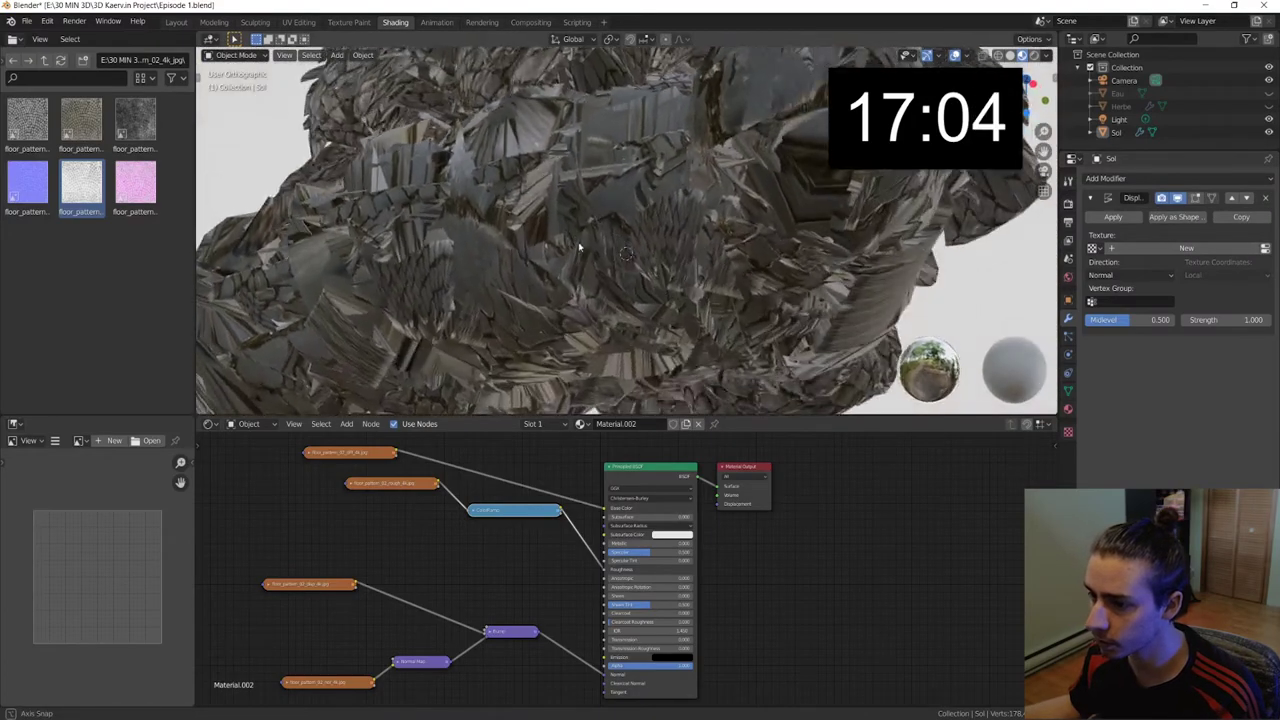
pyautogui.moveTo(612, 301); pyautogui.dragTo(547, 310, button='middle')
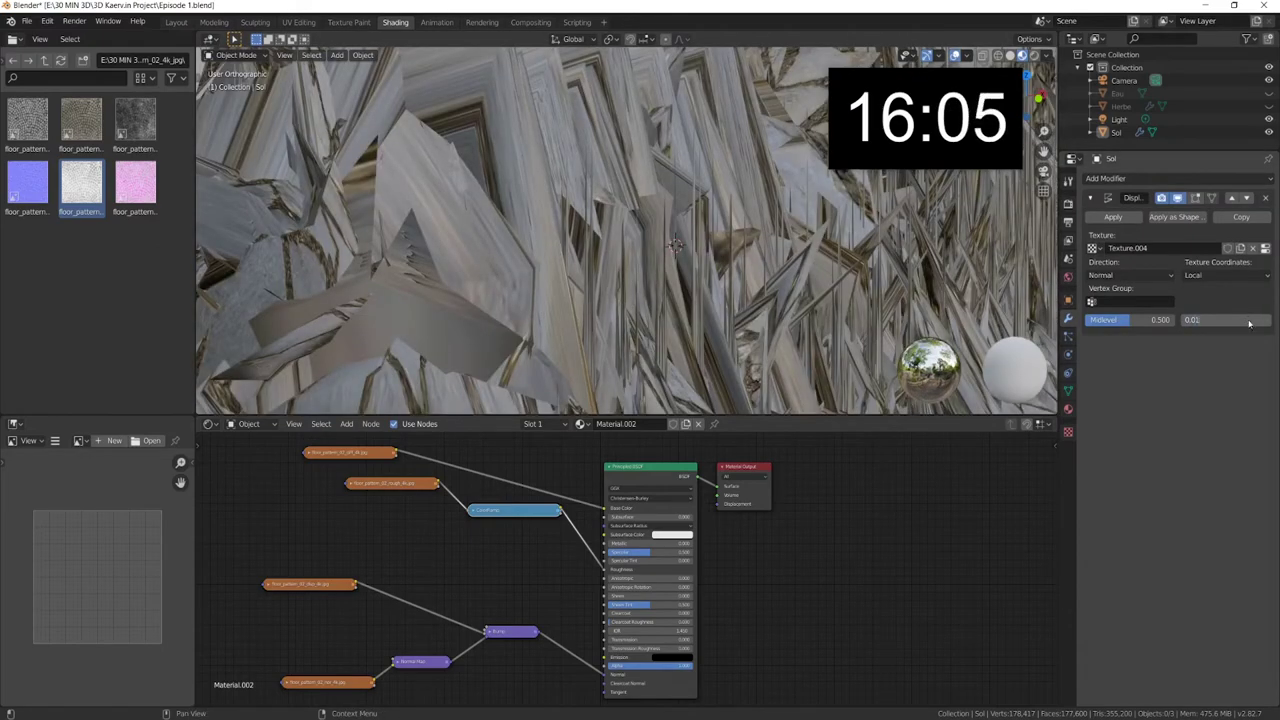
pyautogui.press('Return')
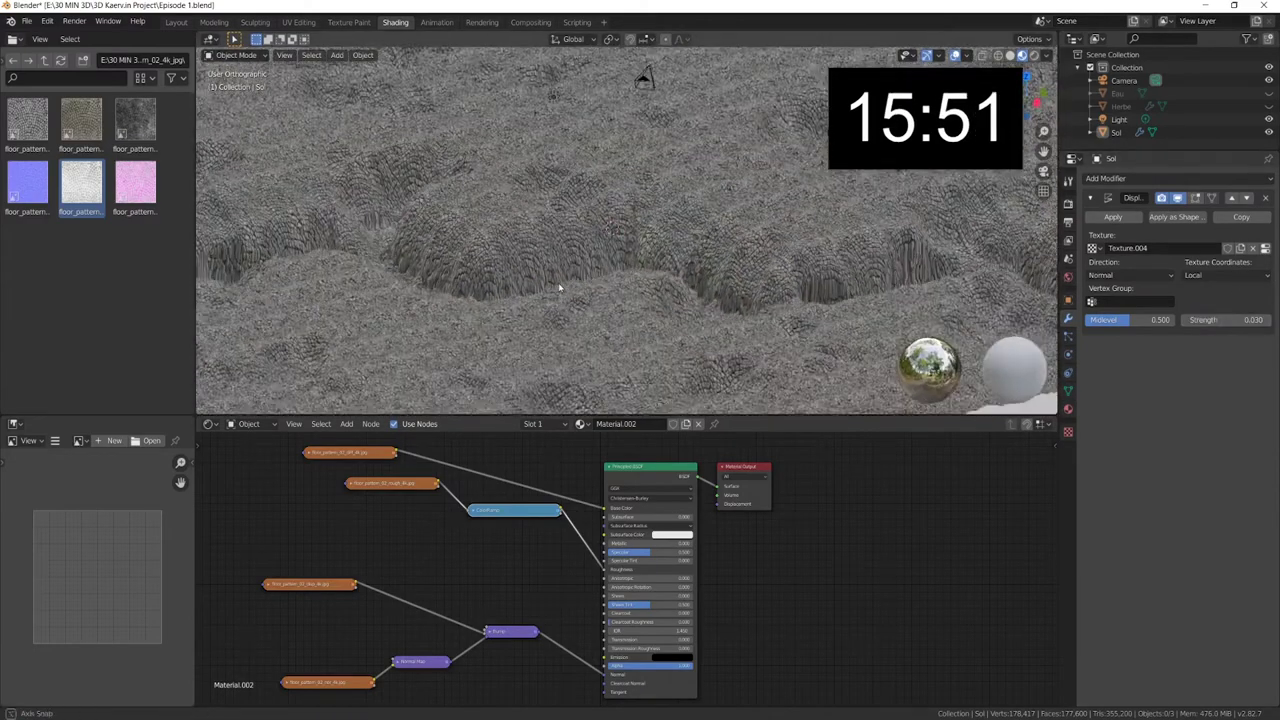
pyautogui.moveTo(495, 238)
pyautogui.mouseDown(button='middle')
pyautogui.moveTo(576, 245)
pyautogui.moveTo(488, 238)
pyautogui.mouseUp(button='middle')
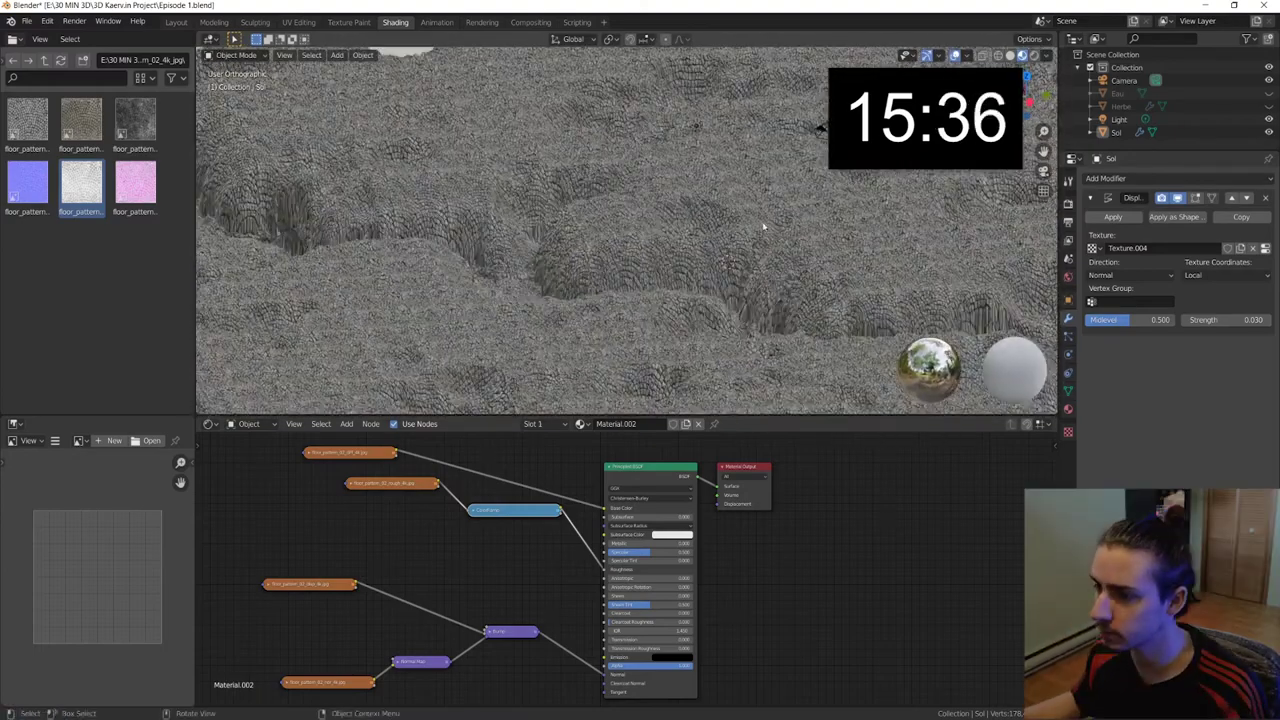
pyautogui.moveTo(488, 238)
pyautogui.mouseDown(button='middle')
pyautogui.moveTo(829, 200)
pyautogui.moveTo(760, 218)
pyautogui.mouseUp(button='middle')
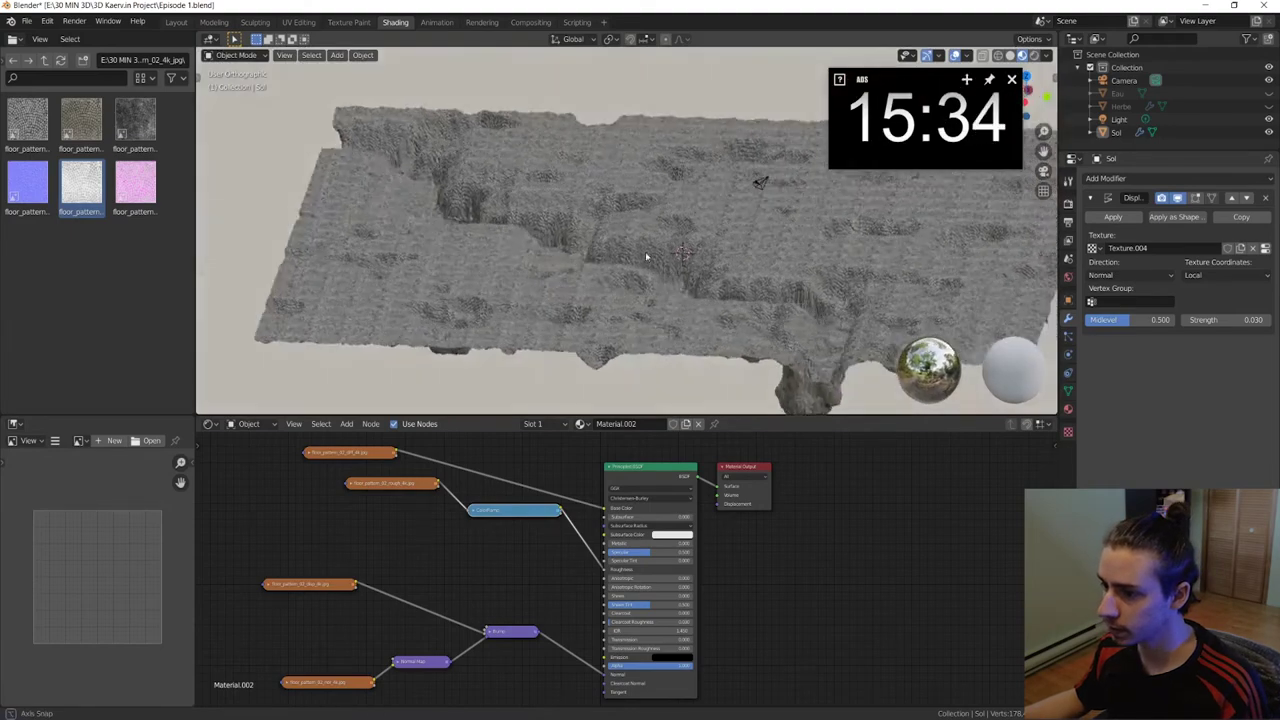
pyautogui.click(1117, 93)
pyautogui.click(1068, 203)
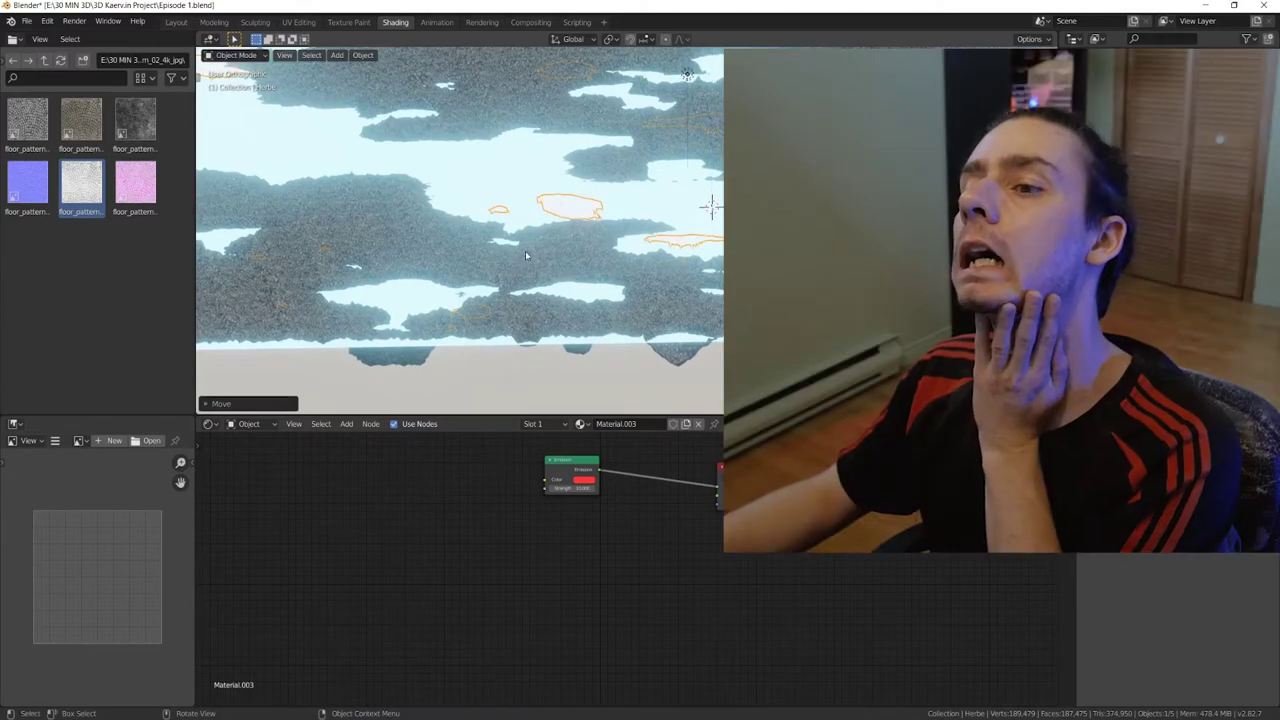
# Step: Delete the selected objects, then undo to restore them
pyautogui.press('Delete')
pyautogui.hotkey('ctrl', 'z')
pyautogui.hotkey('ctrl', 'shift', 'z')
pyautogui.hotkey('ctrl', 'z')
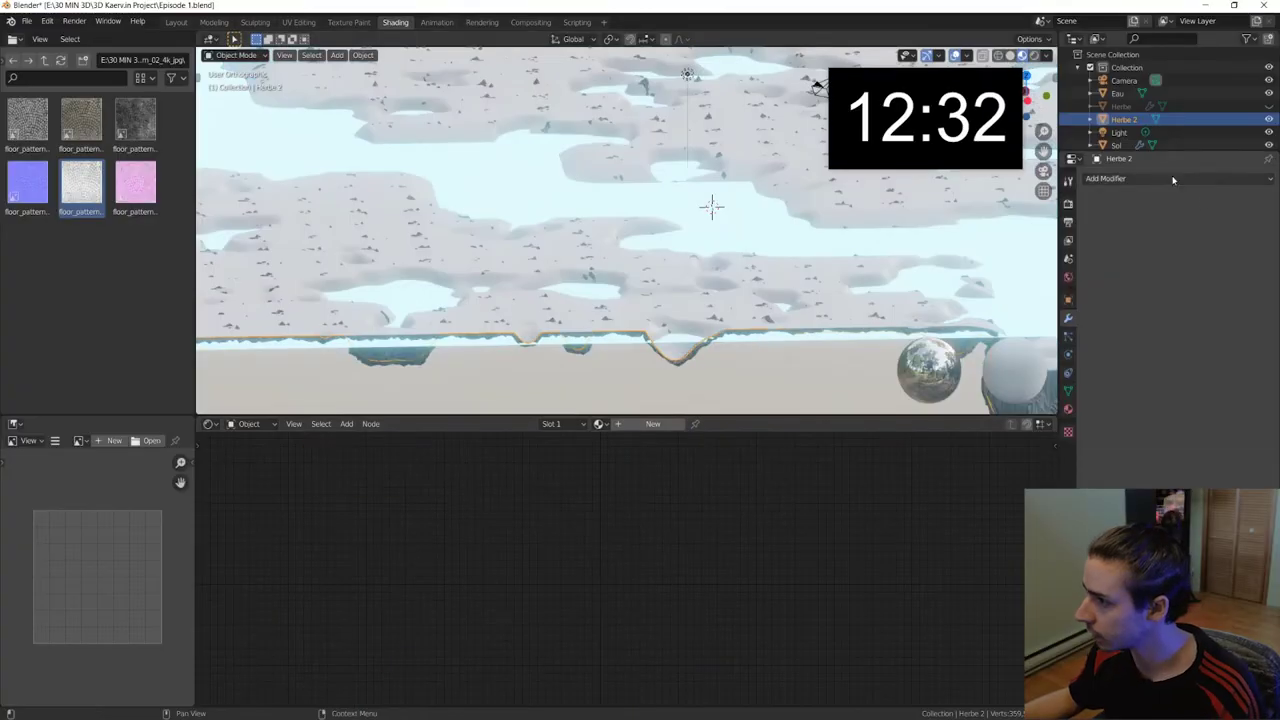
# Step: Add a Displace modifier with a new texture to Herbe 2, then enter Edit Mode
pyautogui.click(1110, 178)
pyautogui.click(1122, 250)
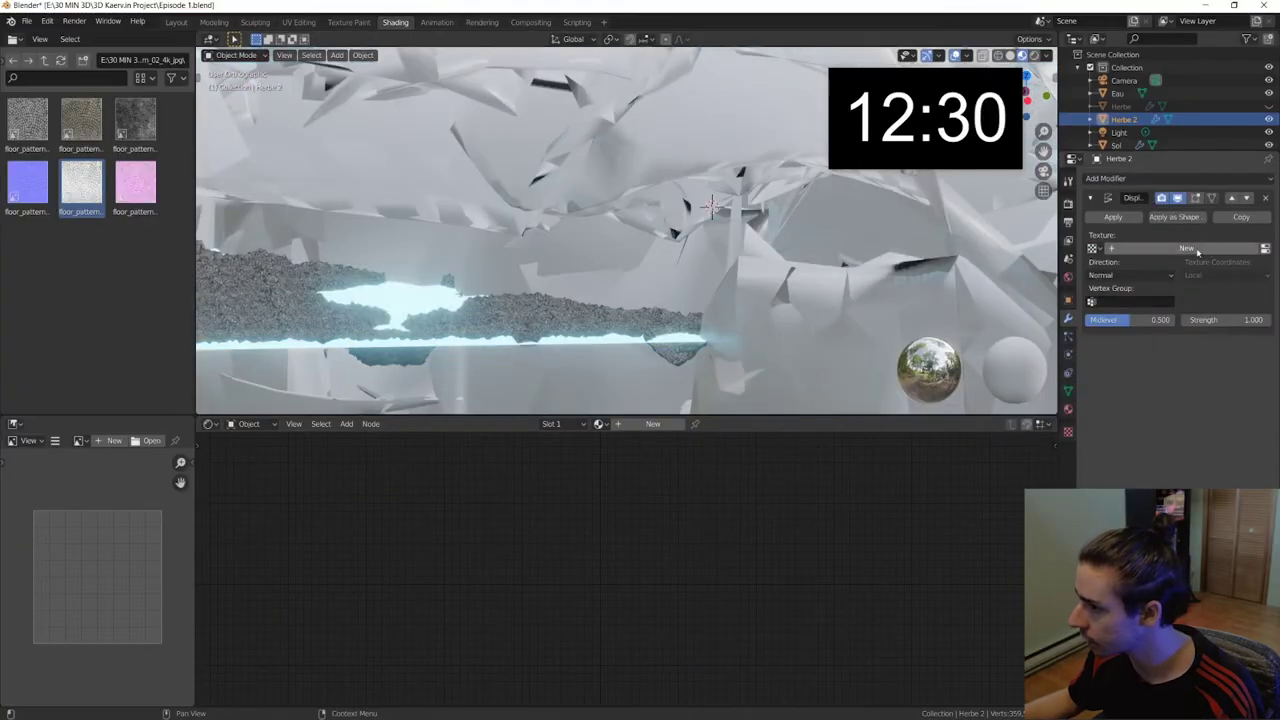
pyautogui.click(1195, 249)
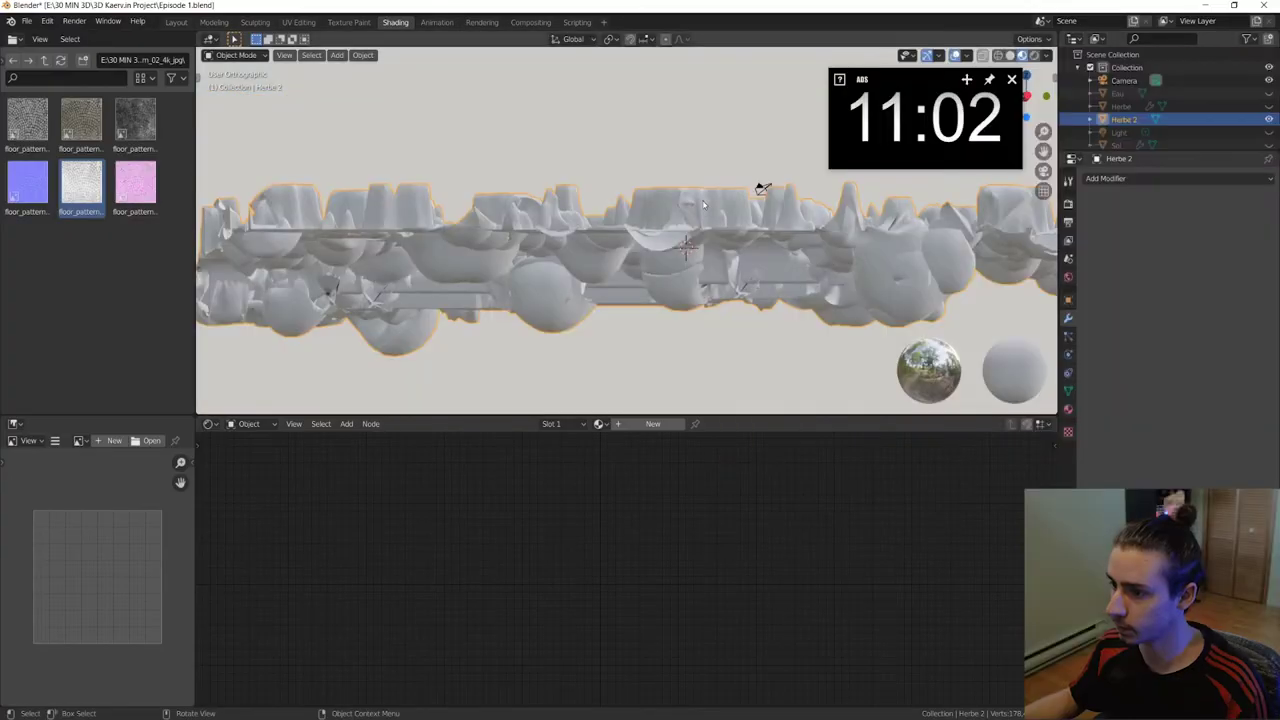
pyautogui.press('Tab')
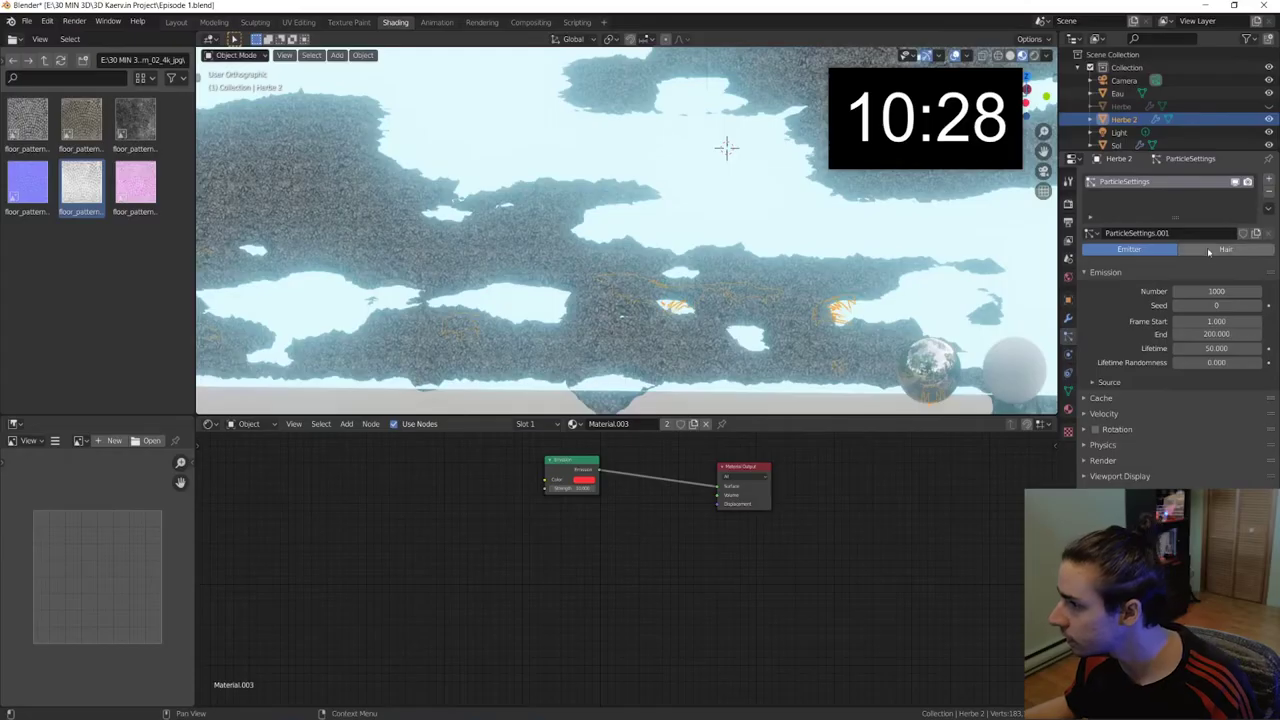
# Step: Switch Herbe 2's particles to Hair with 50000 strands and expand the Clumping settings
pyautogui.click(1215, 250)
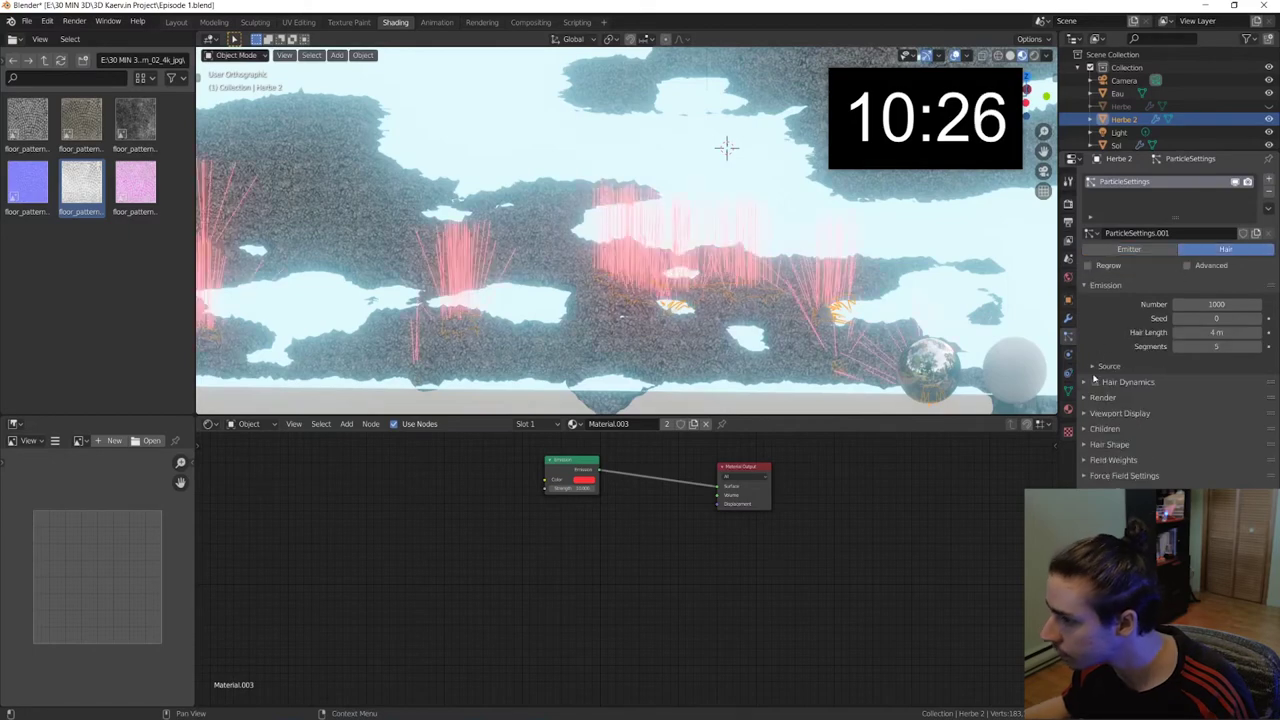
pyautogui.click(1236, 304)
pyautogui.write('50')
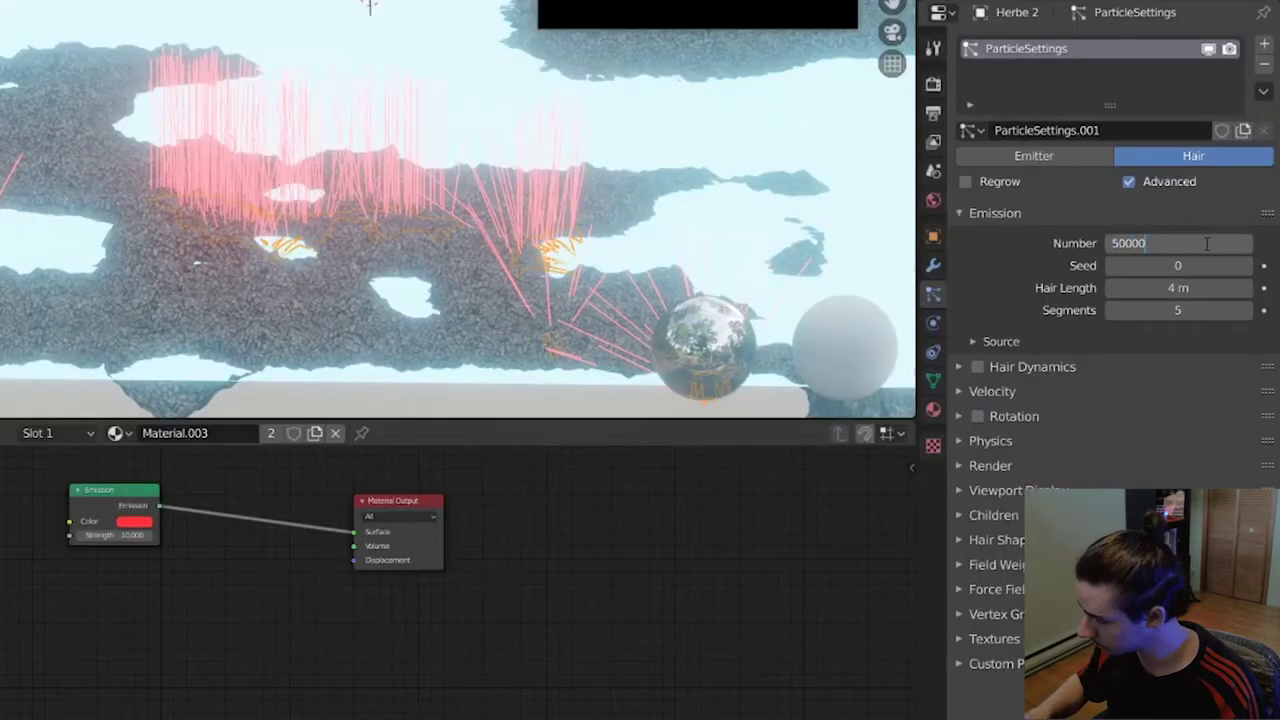
pyautogui.press('Return')
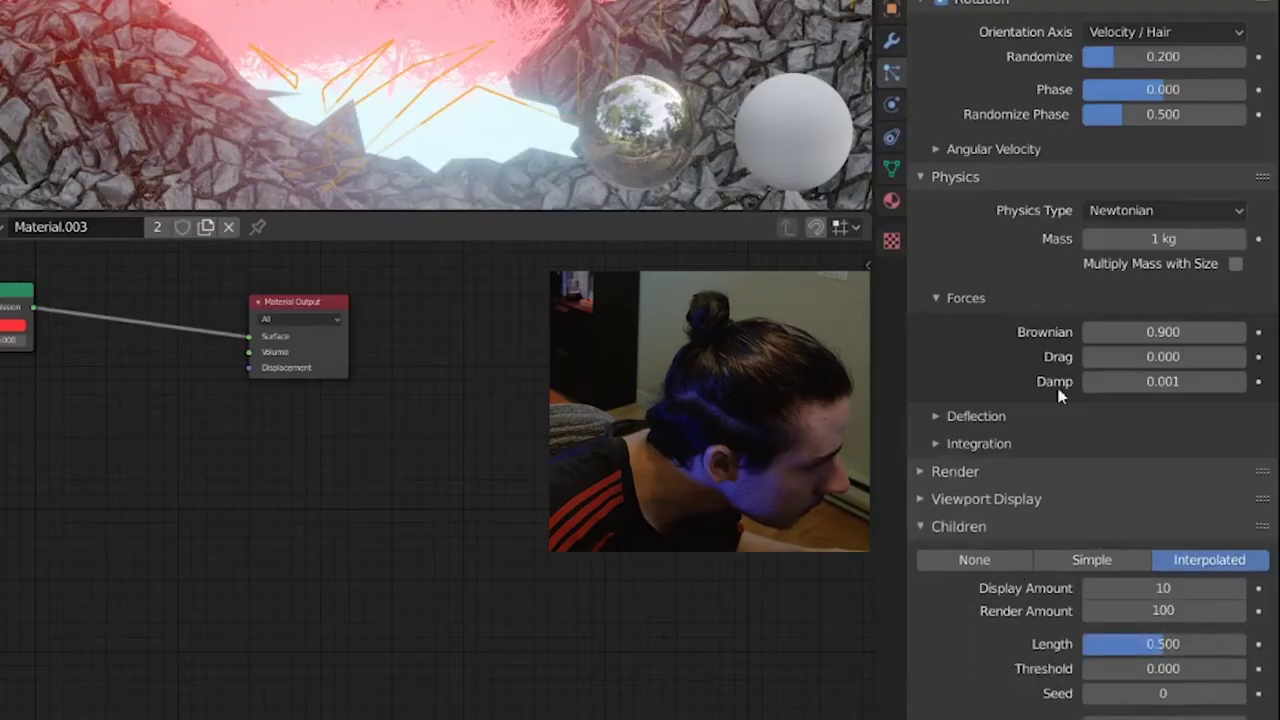
pyautogui.scroll(-3, 951, 556)
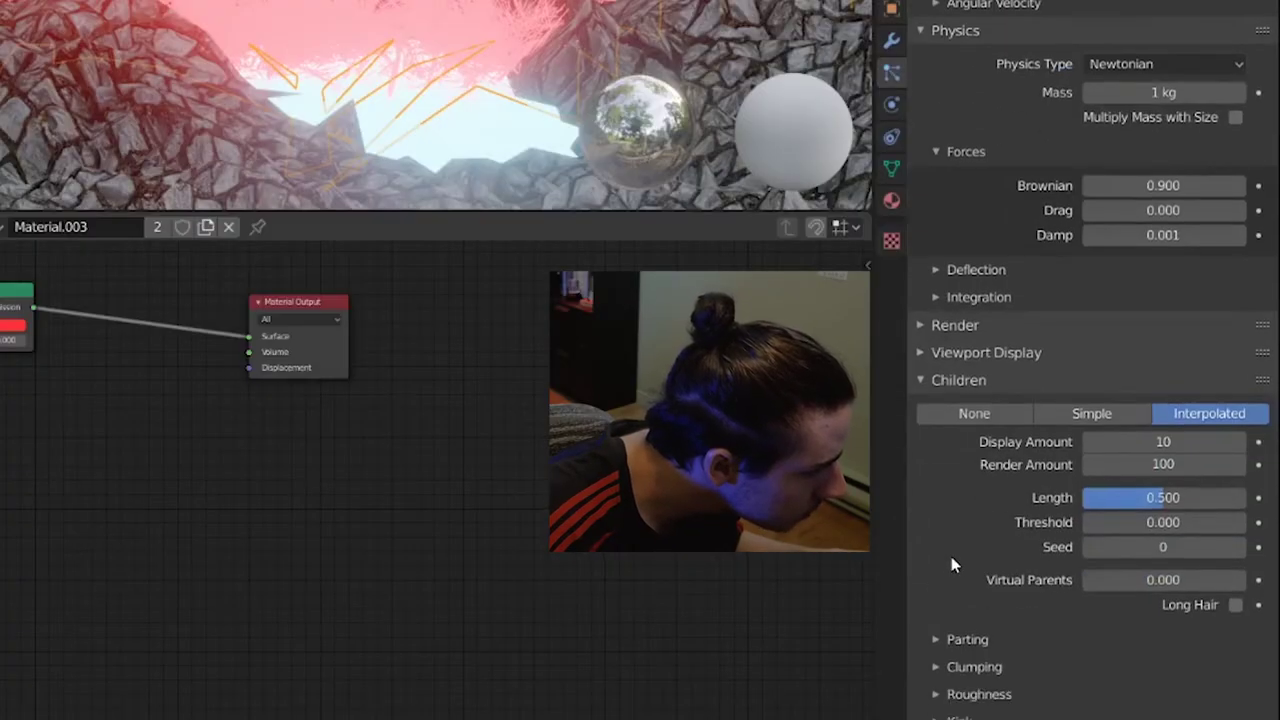
pyautogui.scroll(-3, 951, 556)
pyautogui.click(943, 562)
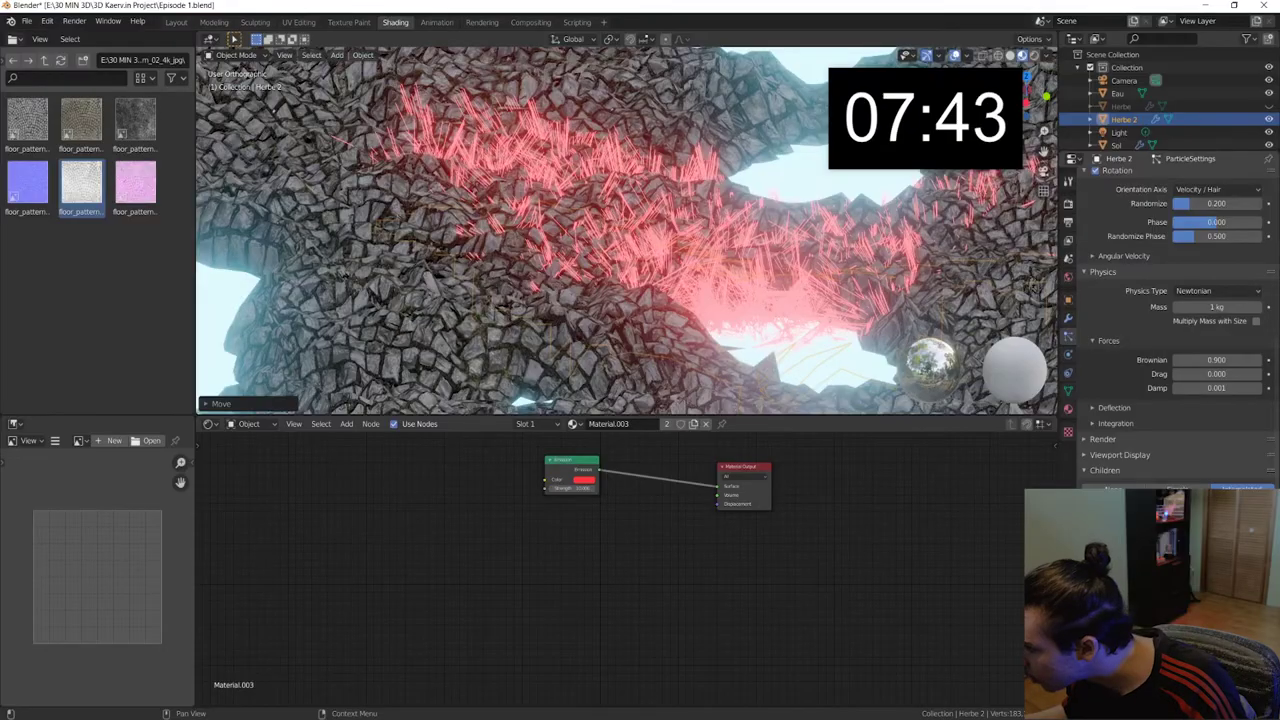
# Step: Choose a kink type for the child hairs and reframe the view on the grass plane
pyautogui.scroll(-3, 1109, 642)
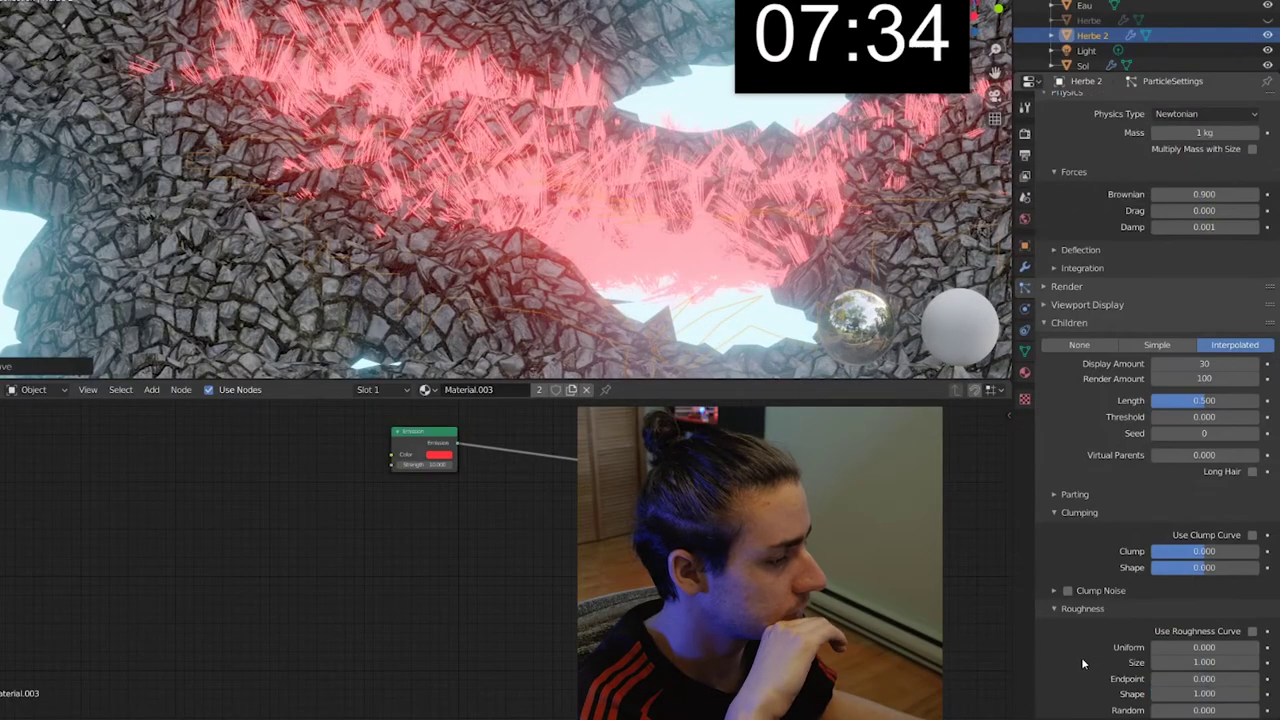
pyautogui.scroll(-3, 1084, 638)
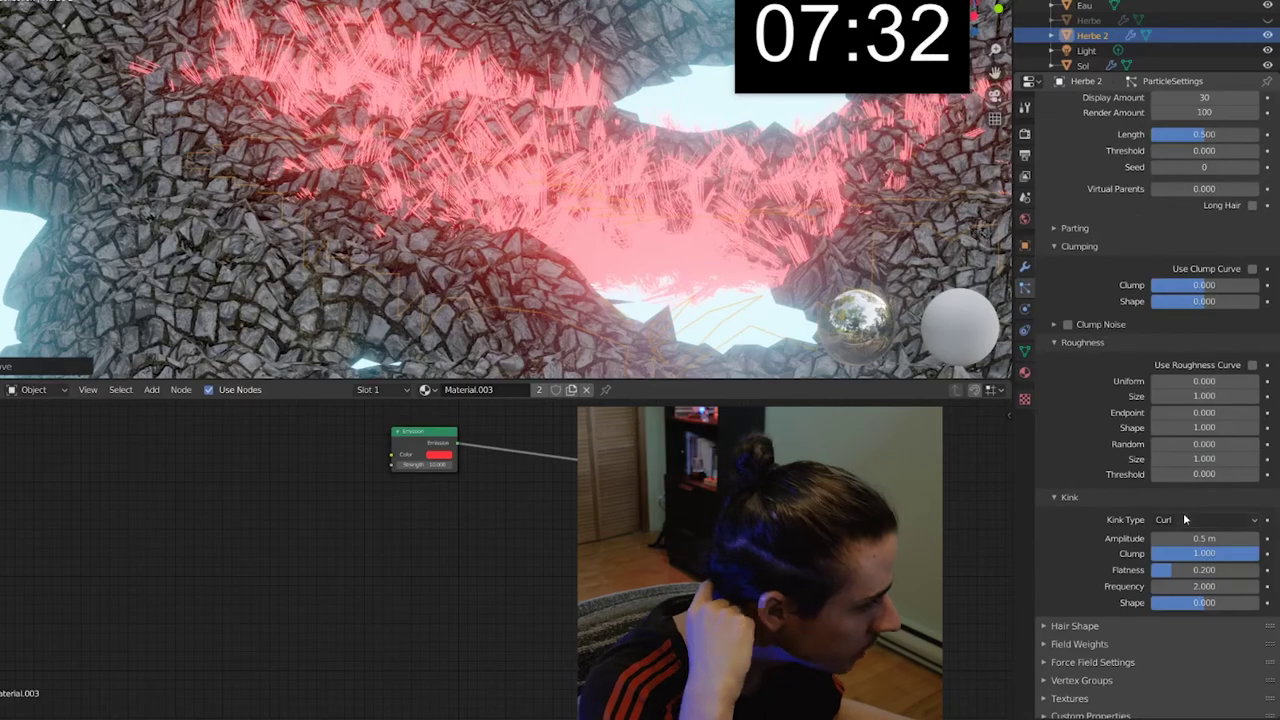
pyautogui.click(1186, 520)
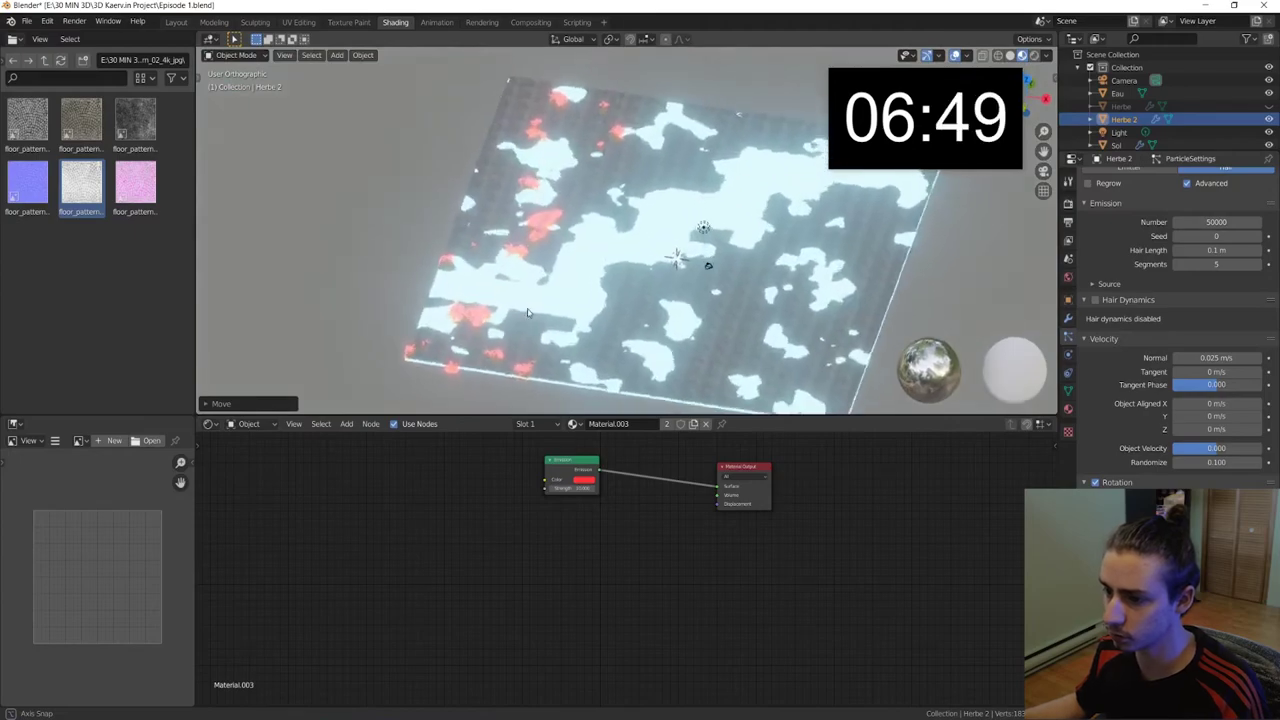
pyautogui.moveTo(527, 309); pyautogui.dragTo(531, 216, button='middle')
pyautogui.scroll(3, 531, 216)
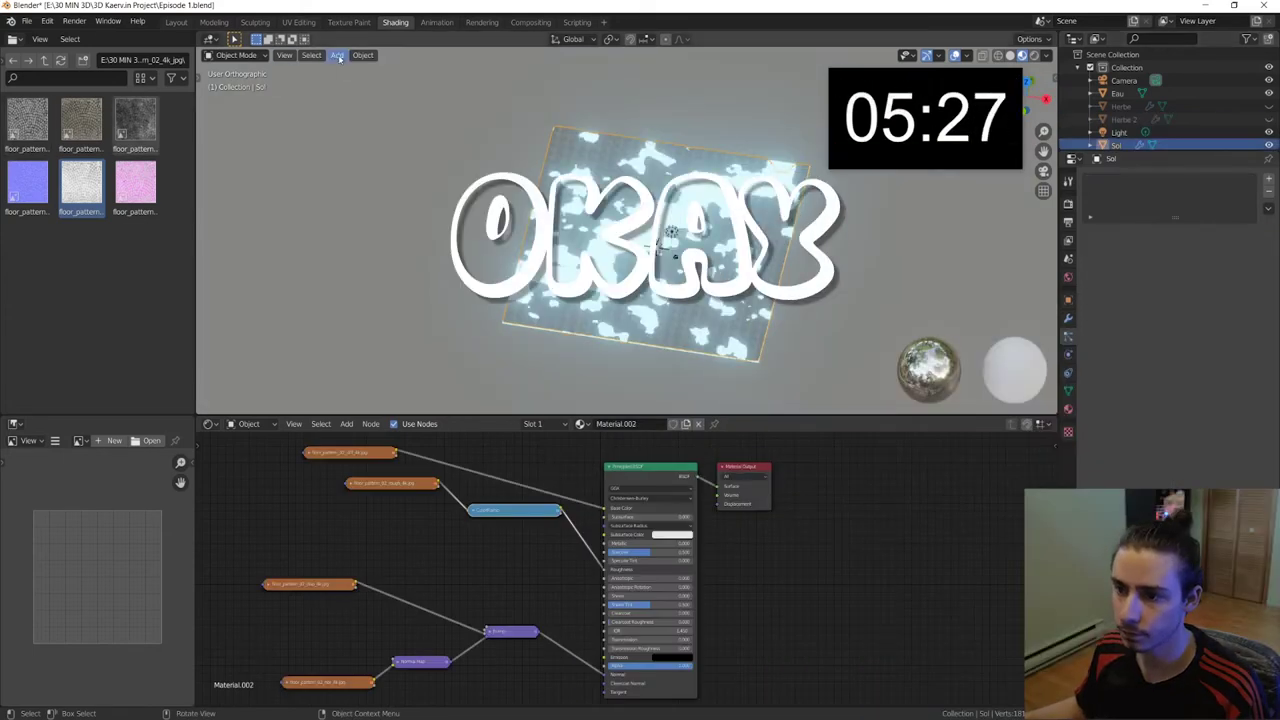
pyautogui.click(338, 56)
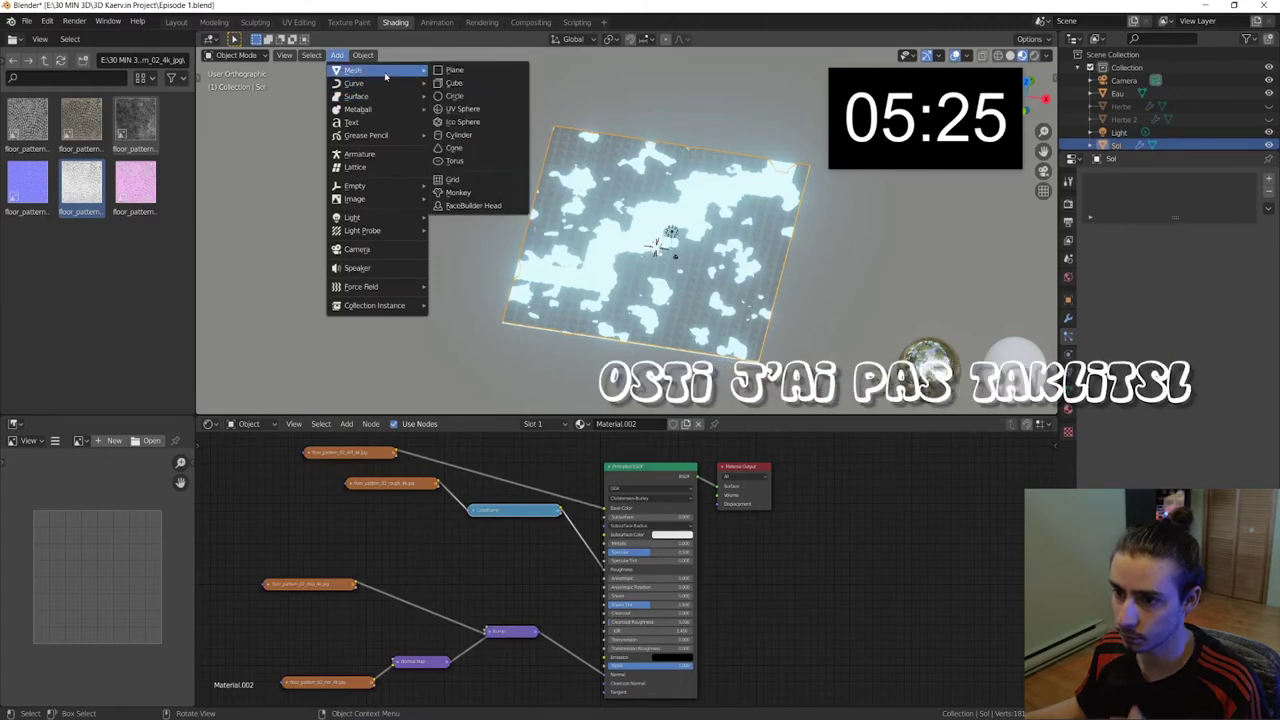
# Step: Add a cube and scale it up to enclose the whole terrain
pyautogui.click(454, 83)
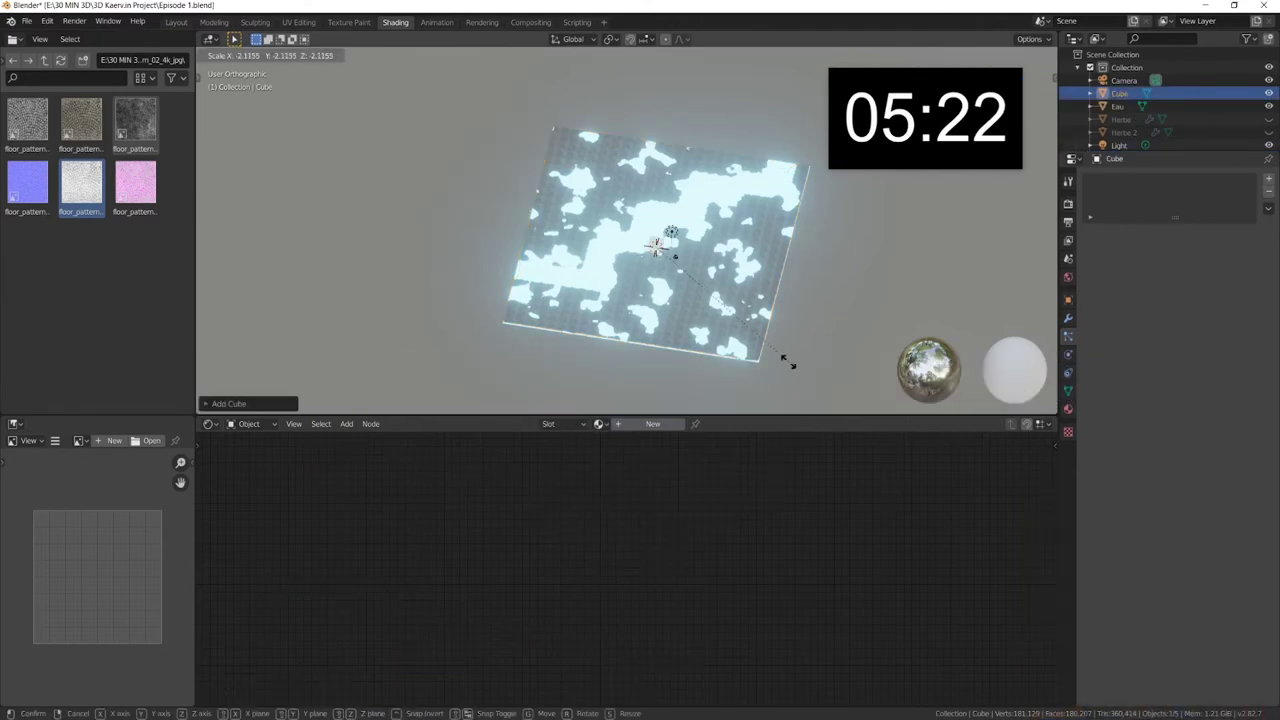
pyautogui.press('s')
pyautogui.press('Return')
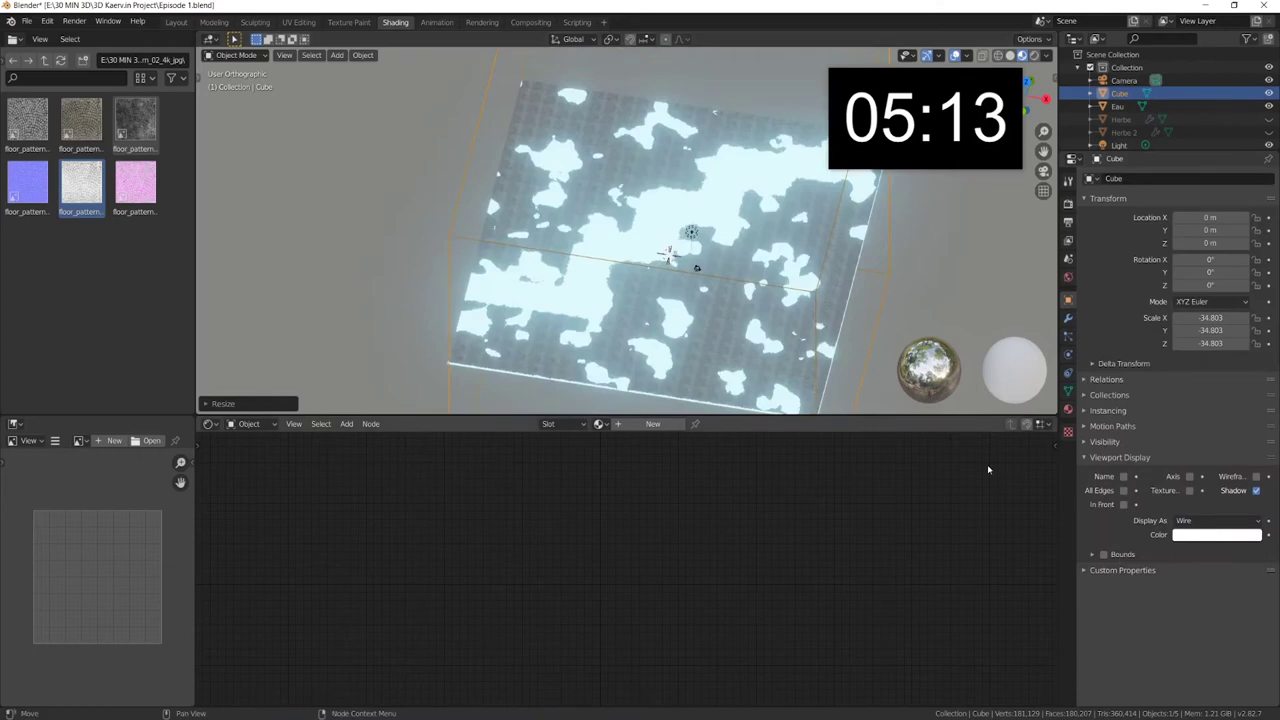
# Step: Replace the cube material's Principled BSDF with a Principled Volume node
pyautogui.press('Delete')
pyautogui.hotkey('shift', 'a')
pyautogui.write('vol')
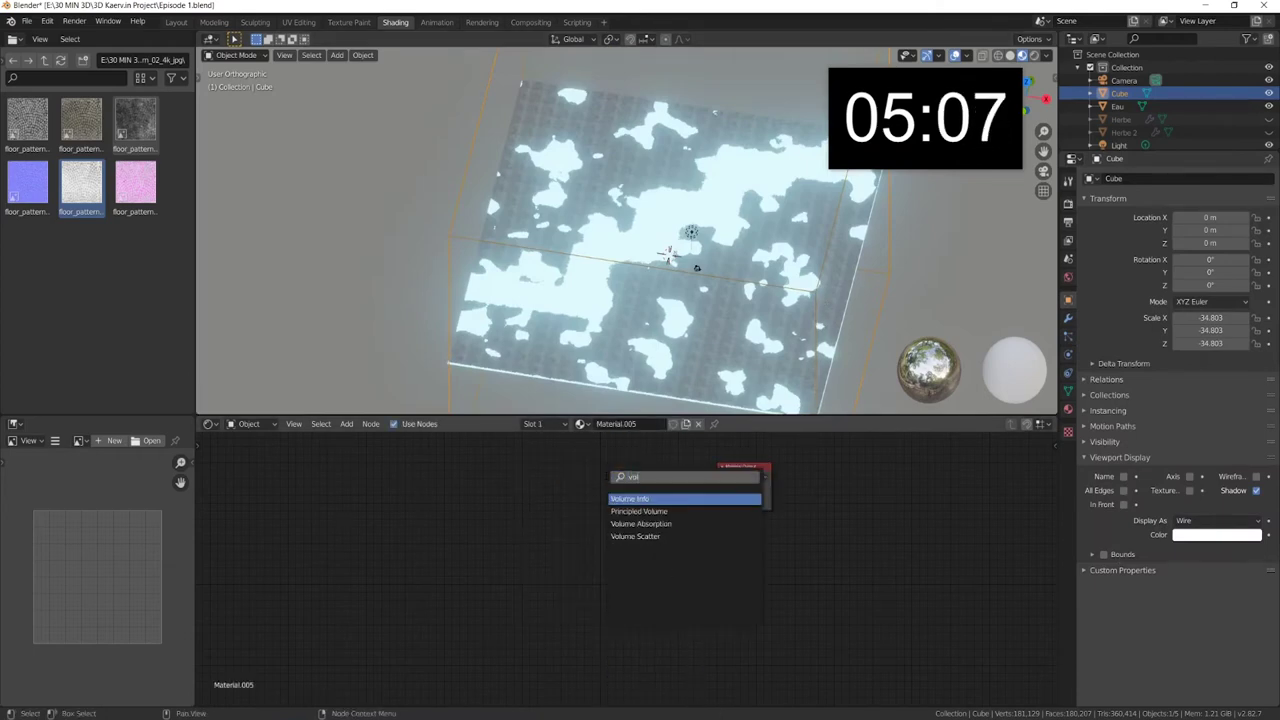
pyautogui.click(664, 511)
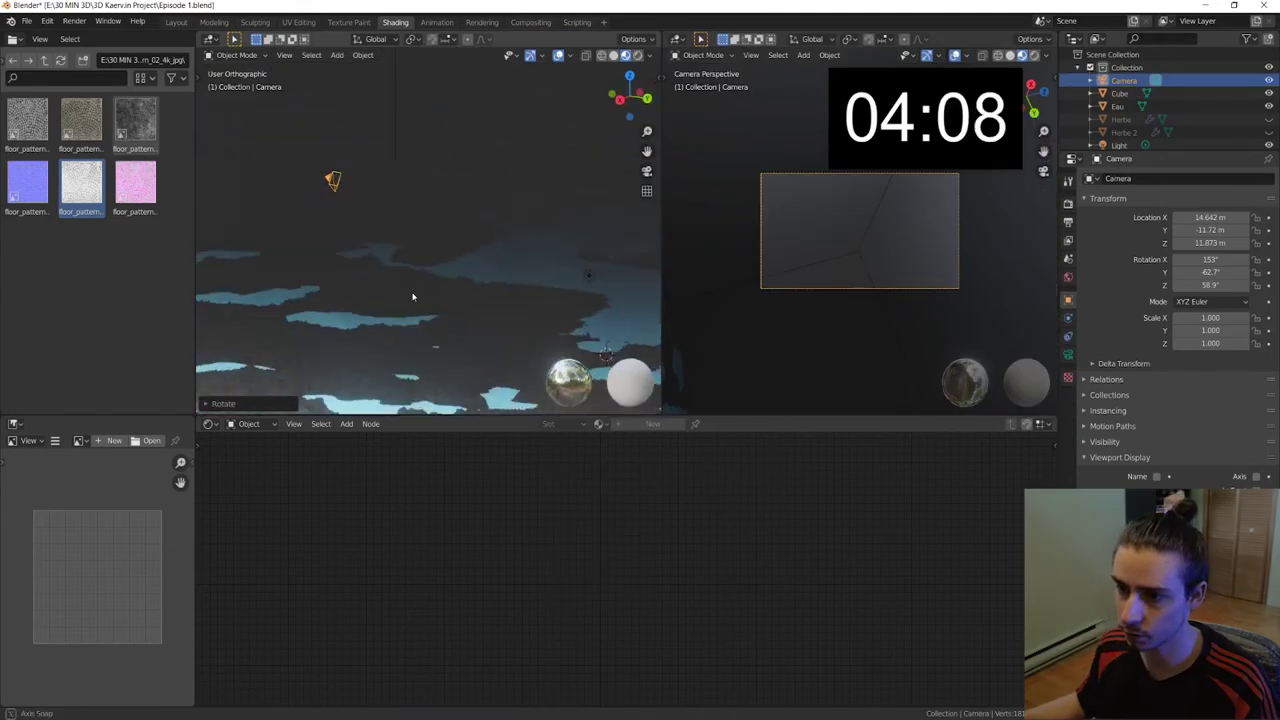
# Step: Rotate the camera into place, constraining the second rotation to the X axis
pyautogui.moveTo(412, 296); pyautogui.dragTo(406, 289, button='middle')
pyautogui.press('r')
pyautogui.click(367, 262)
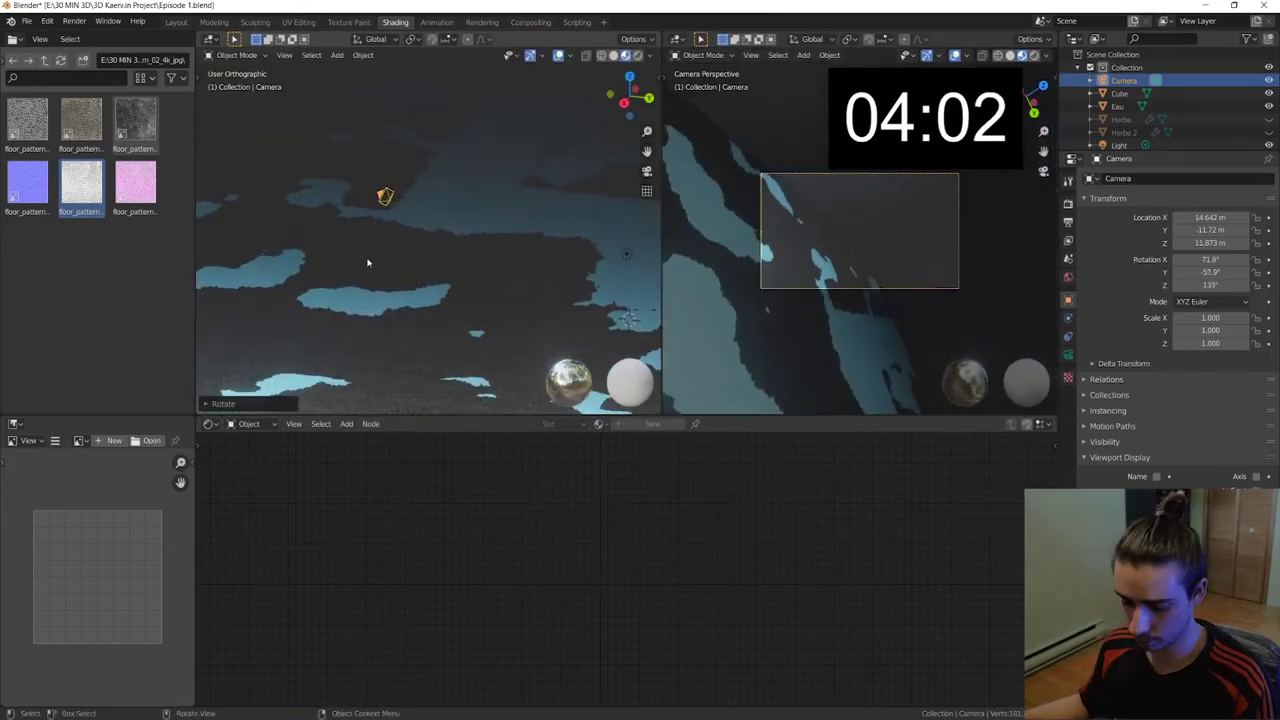
pyautogui.press('r')
pyautogui.press('x')
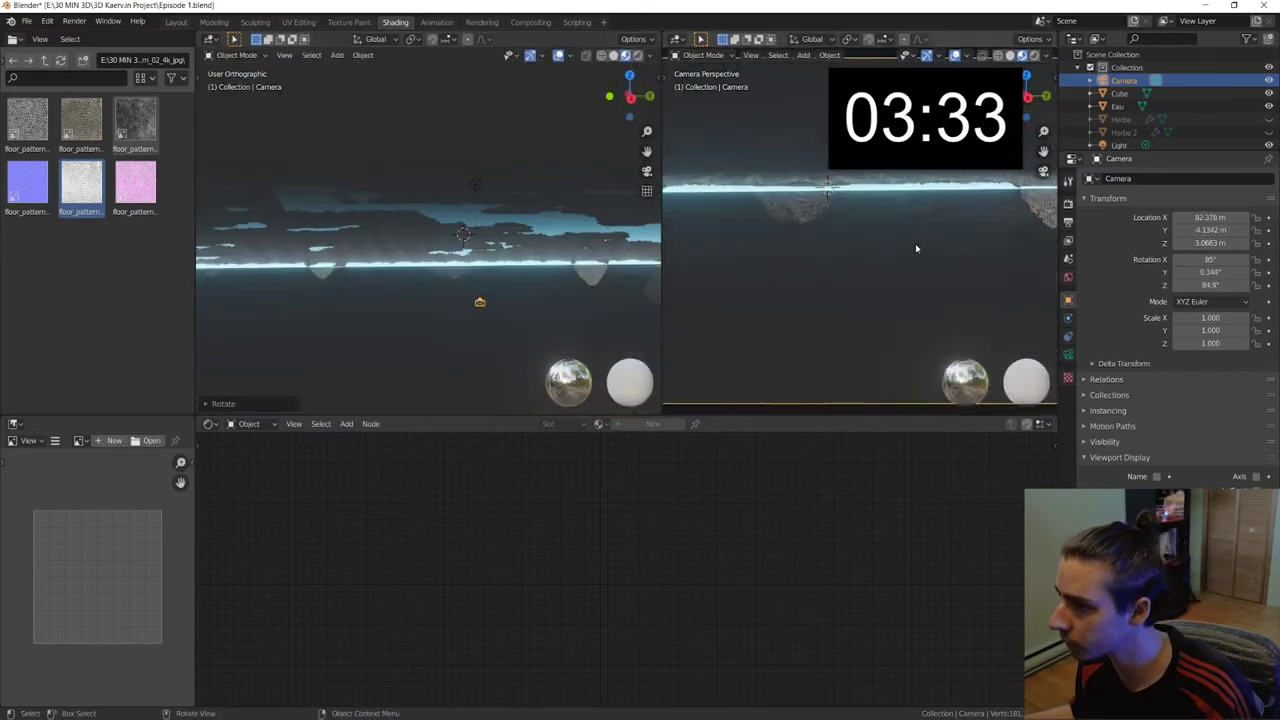
pyautogui.scroll(-3, 915, 245)
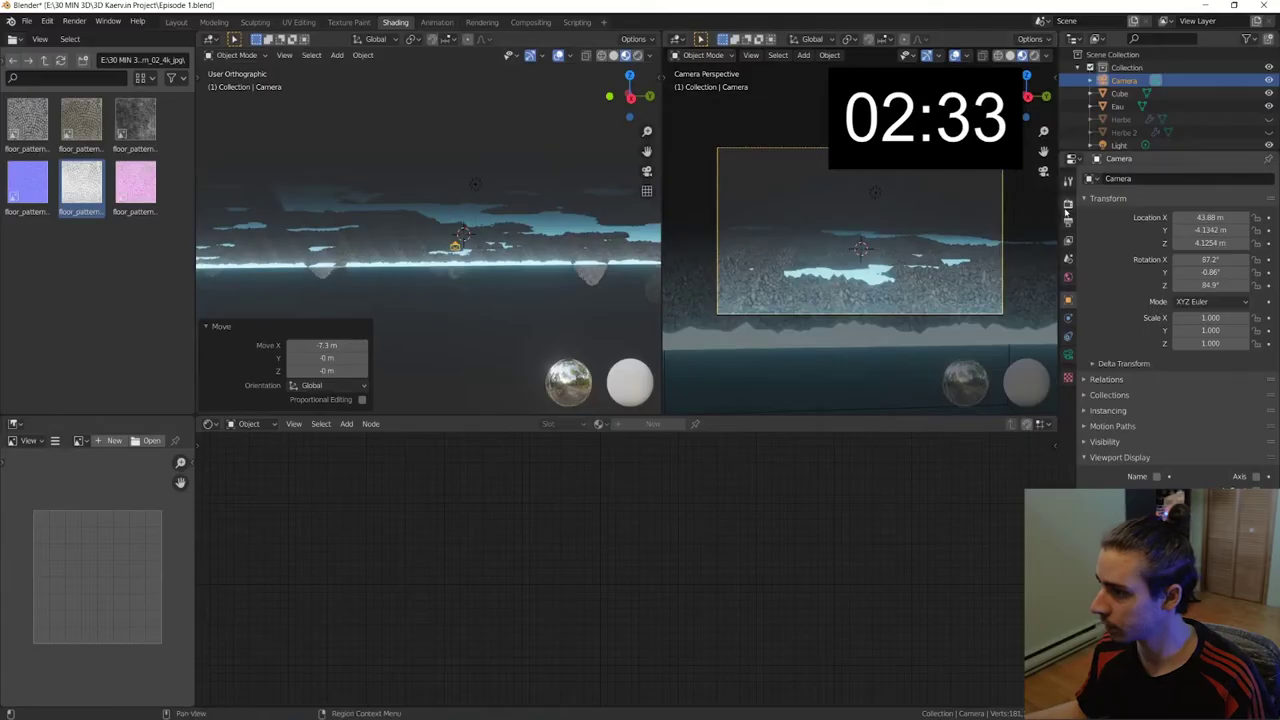
# Step: Set the camera's focal length to 24 mm
pyautogui.click(1068, 205)
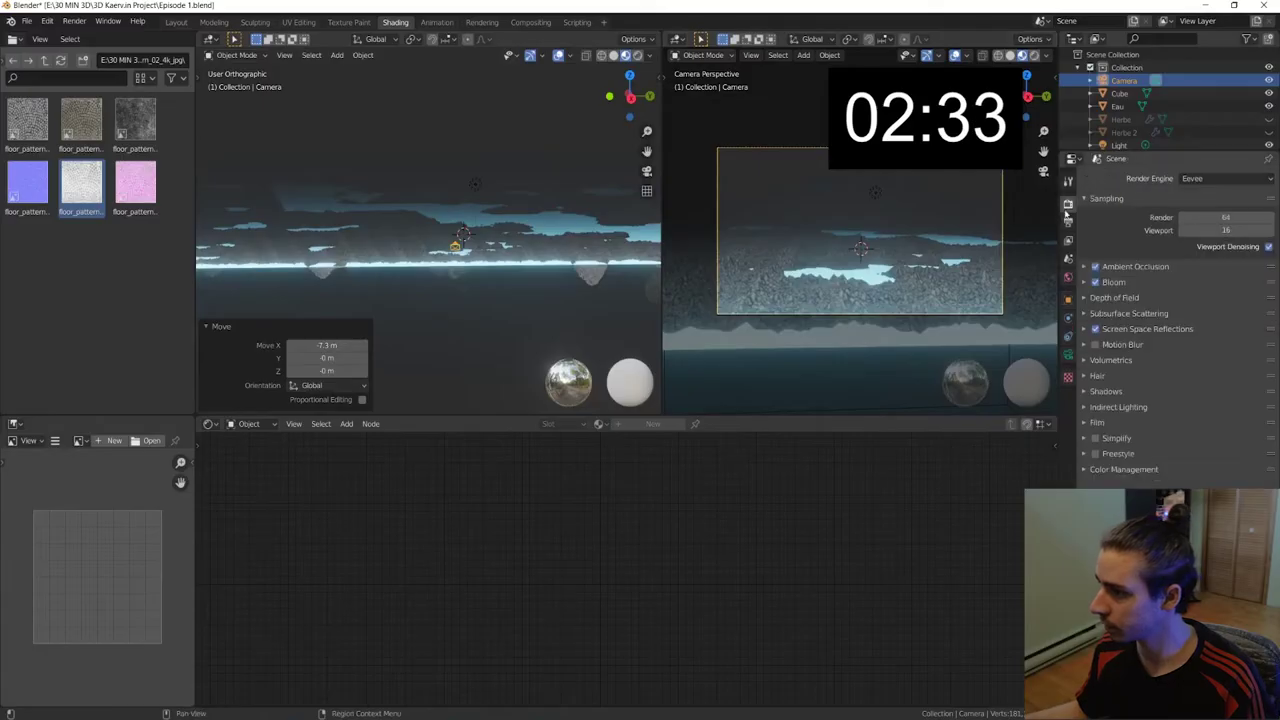
pyautogui.click(1068, 356)
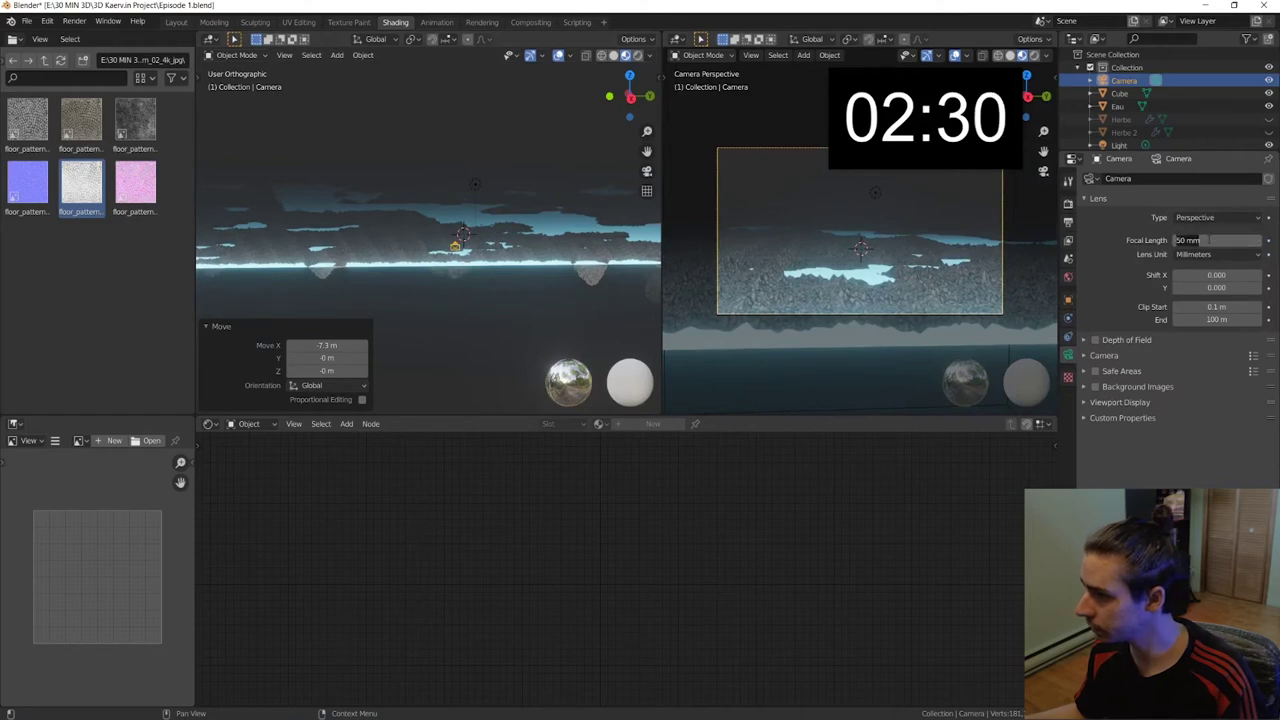
pyautogui.write('24')
pyautogui.press('Return')
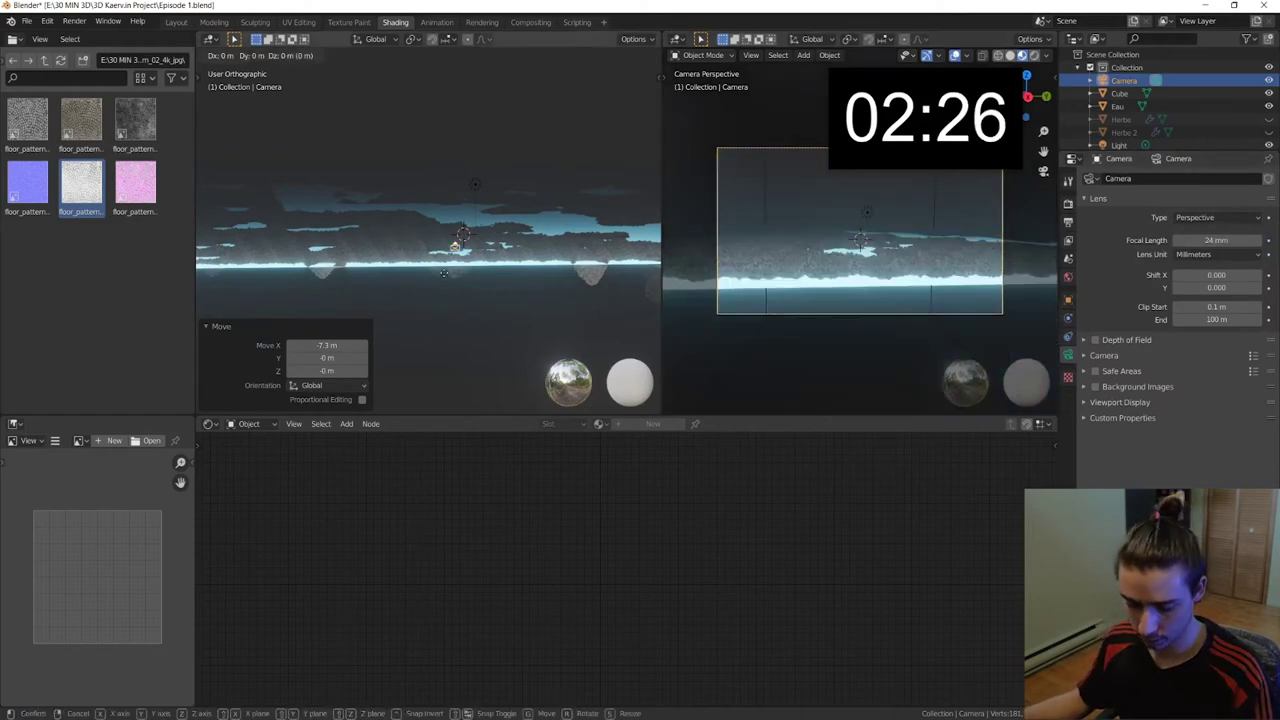
# Step: Slide the camera along X, set the light colour to red, and bring up HDRI Haven
pyautogui.press('x')
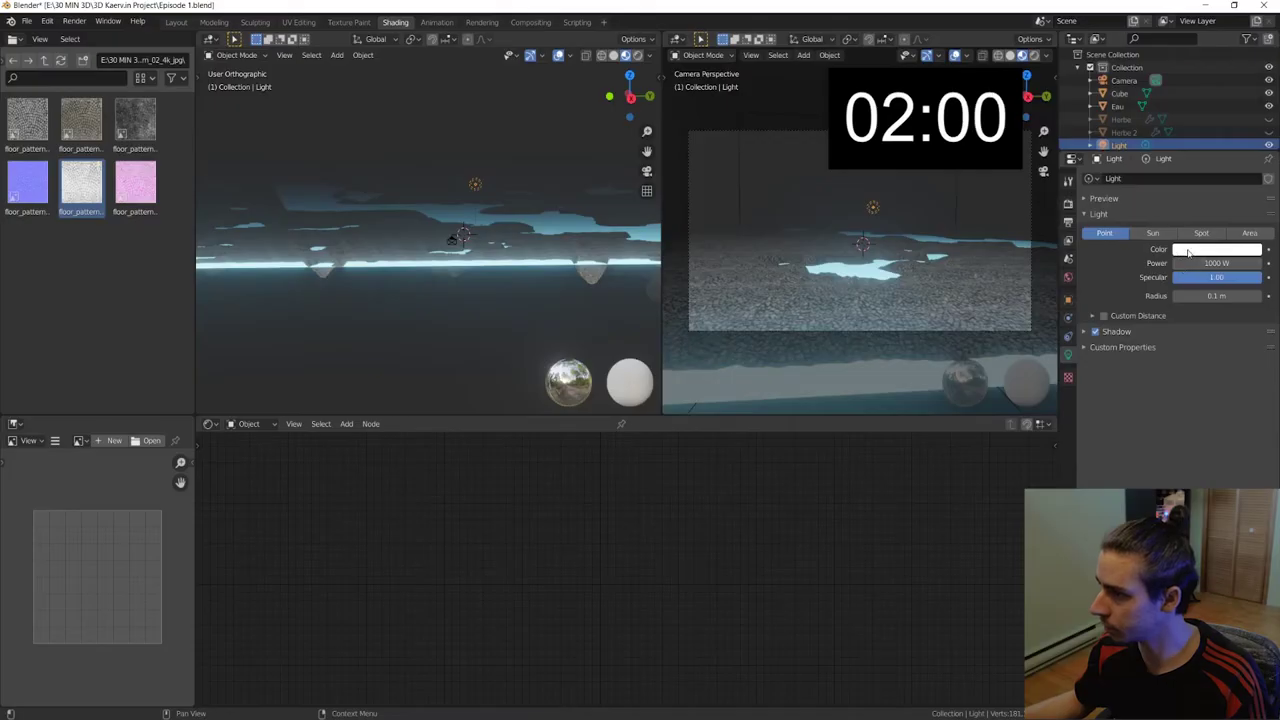
pyautogui.click(1216, 249)
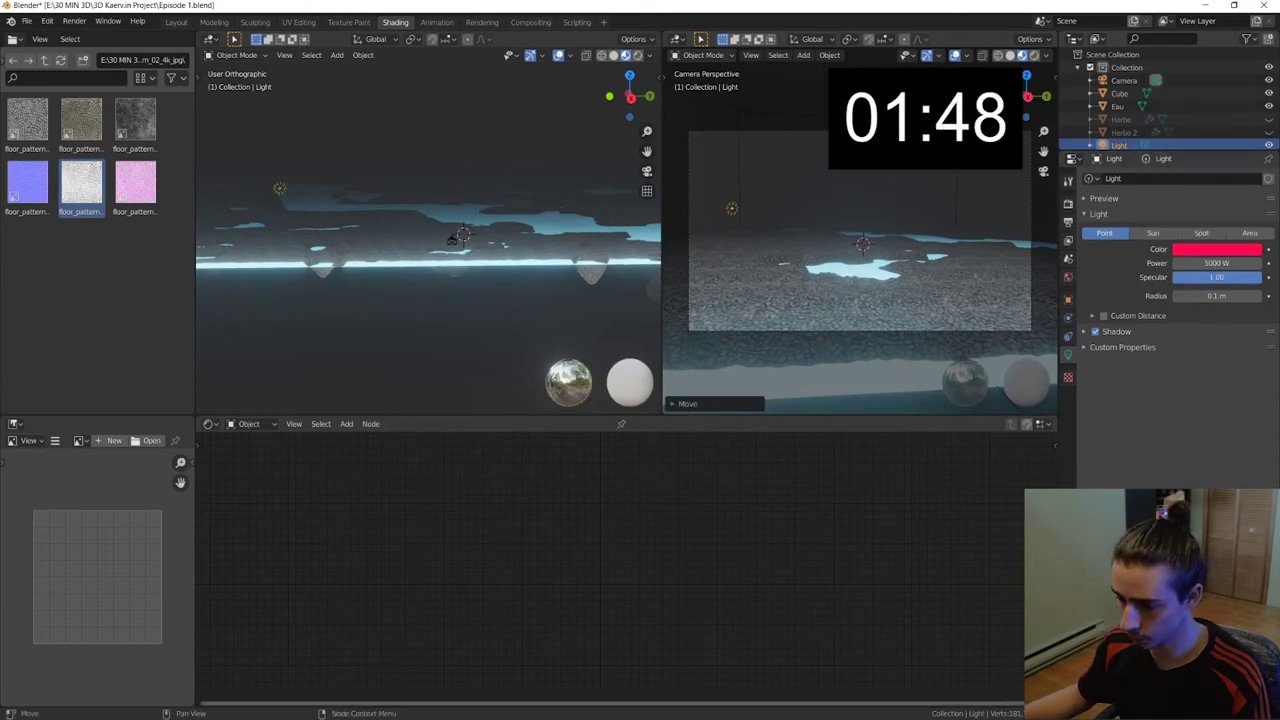
pyautogui.click(397, 680)
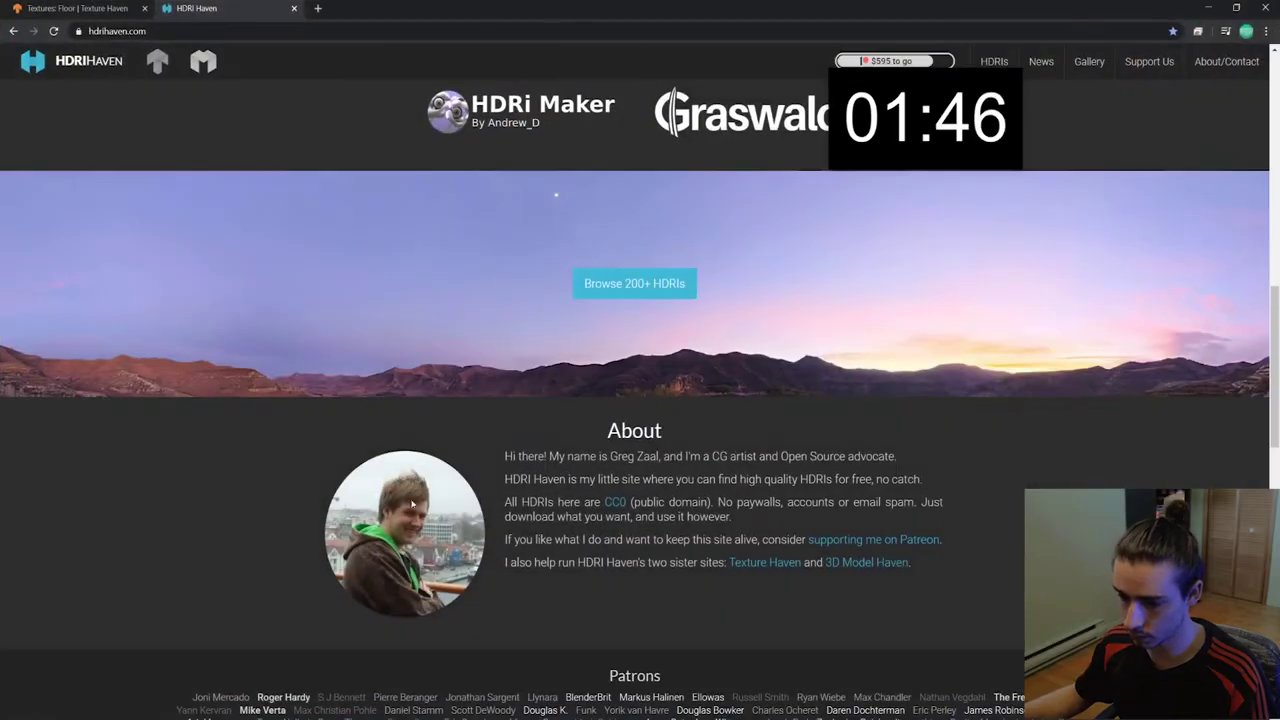
# Step: Scroll HDRI Haven and browse its full catalogue of 200+ HDRIs
pyautogui.scroll(-5, 640, 400)
pyautogui.scroll(-5, 645, 520)
pyautogui.scroll(-10, 645, 520)
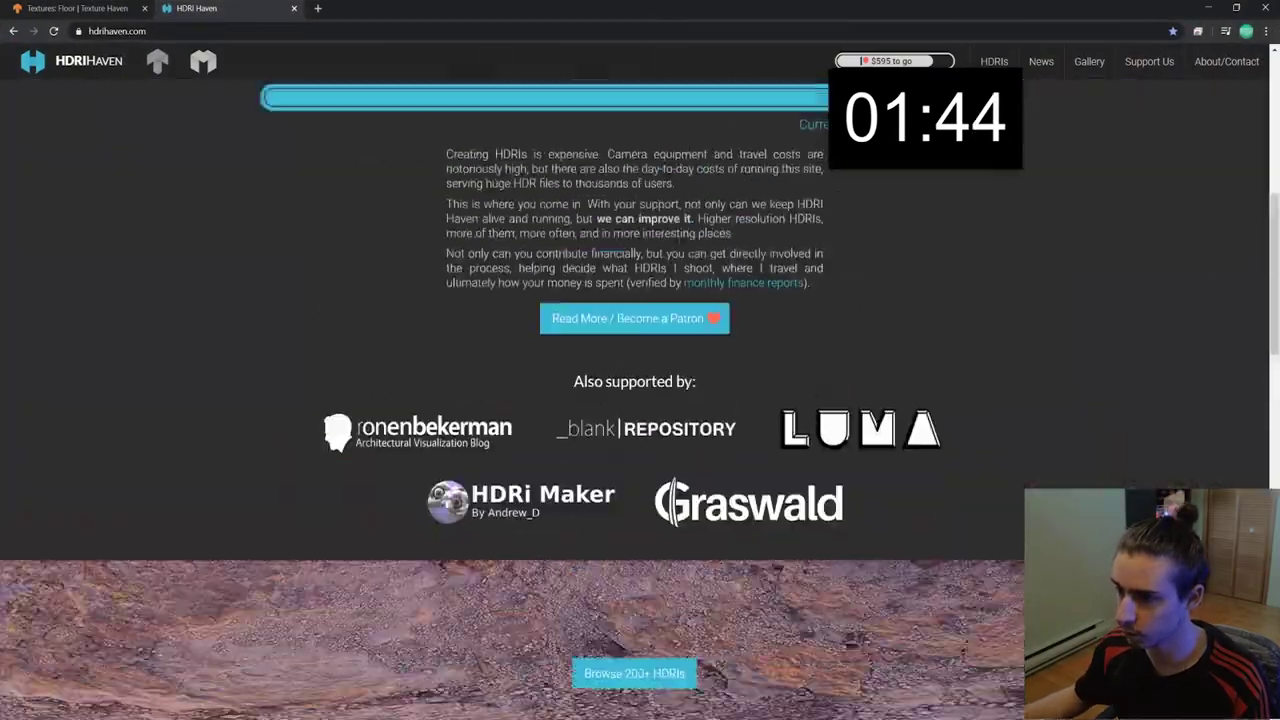
pyautogui.scroll(-2, 645, 520)
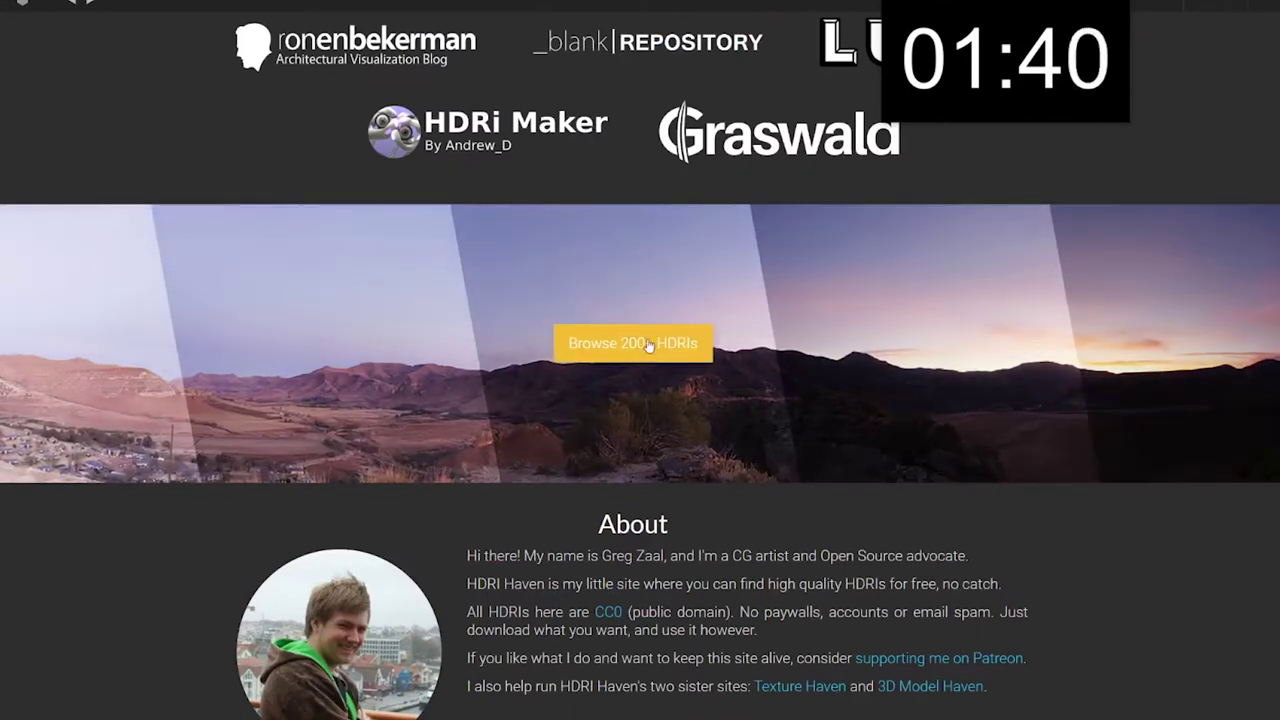
pyautogui.click(649, 344)
pyautogui.scroll(-5, 631, 360)
pyautogui.scroll(-3, 651, 429)
pyautogui.scroll(-3, 658, 470)
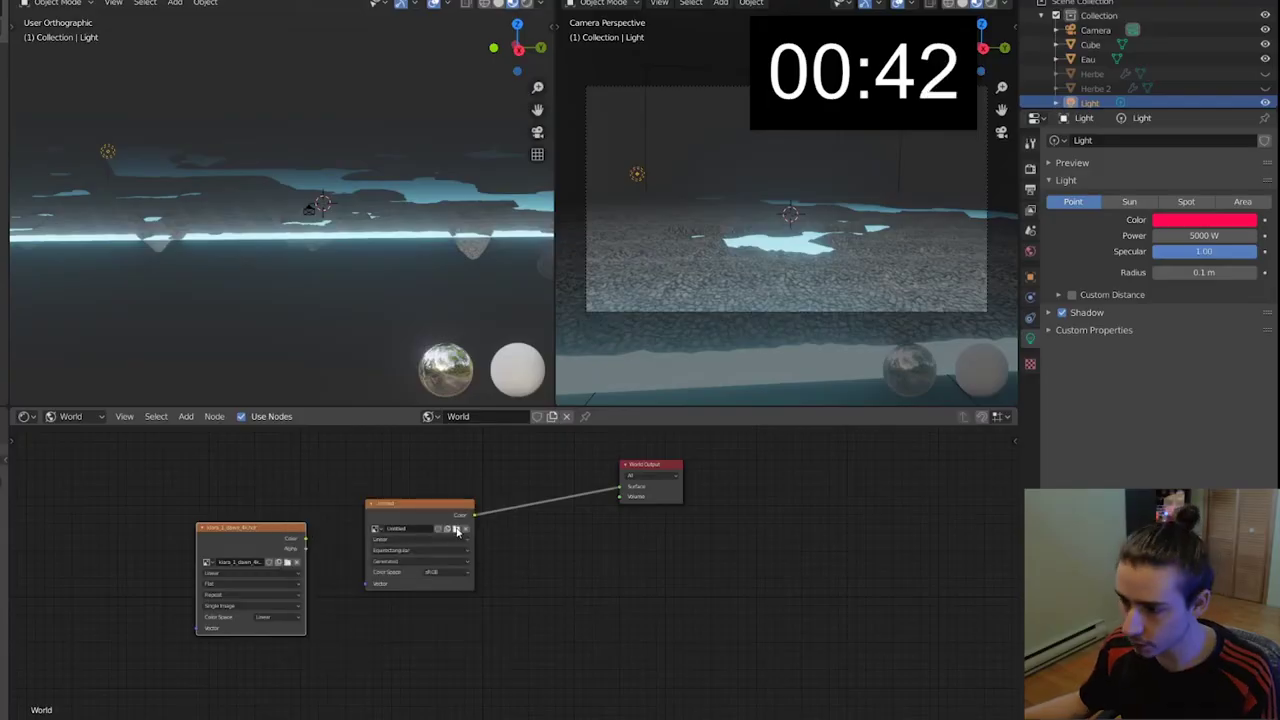
# Step: Load a downloaded HDRI as the world environment, view Rendered shading, and remove the Brick Texture
pyautogui.click(456, 528)
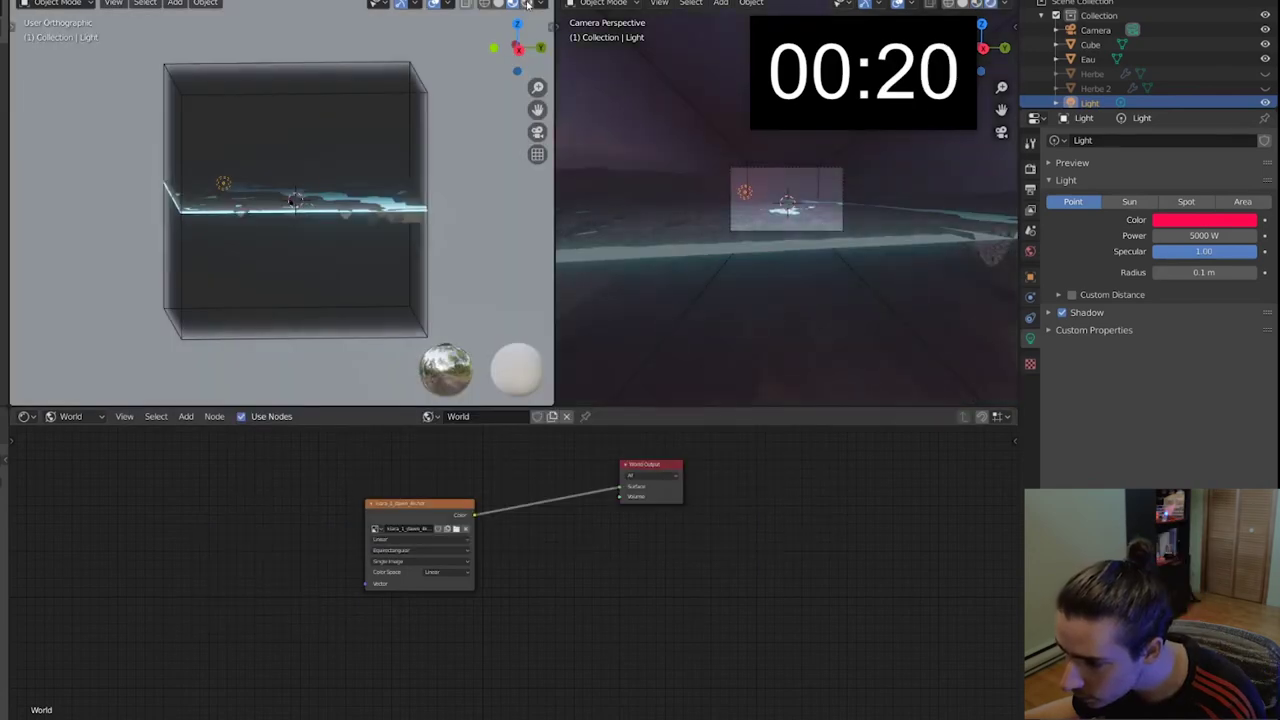
pyautogui.click(527, 4)
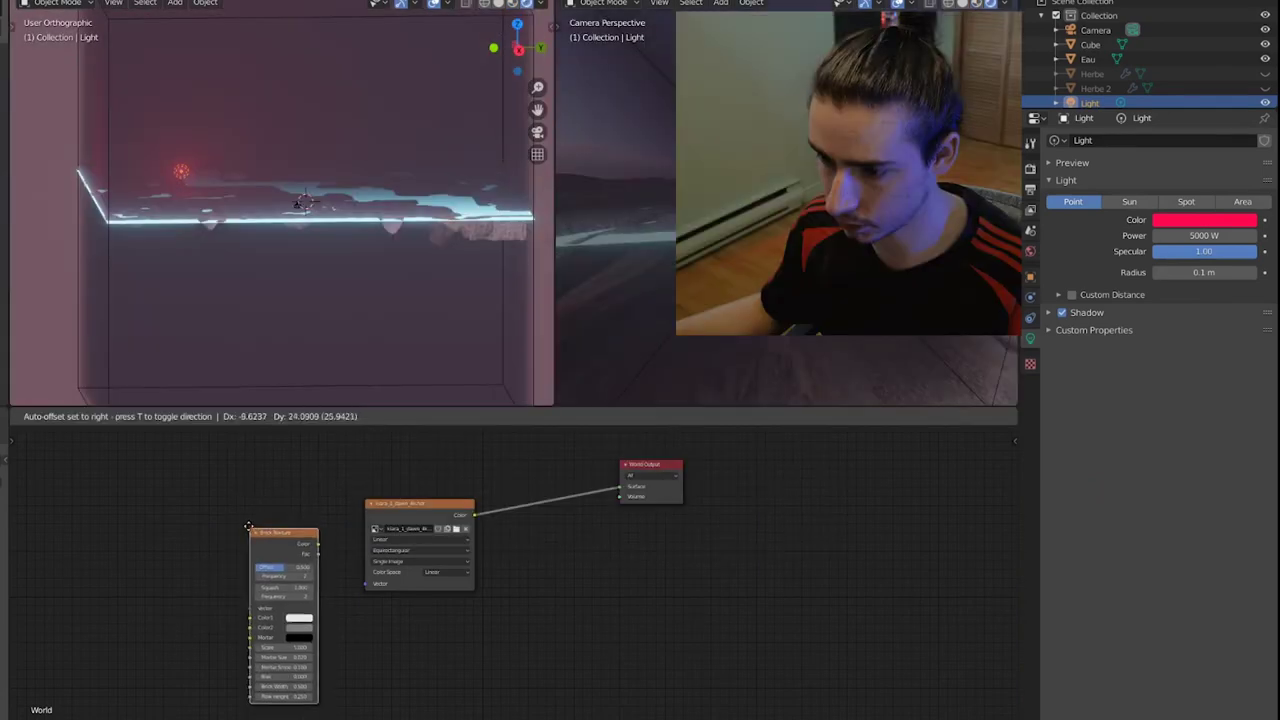
pyautogui.press('x')
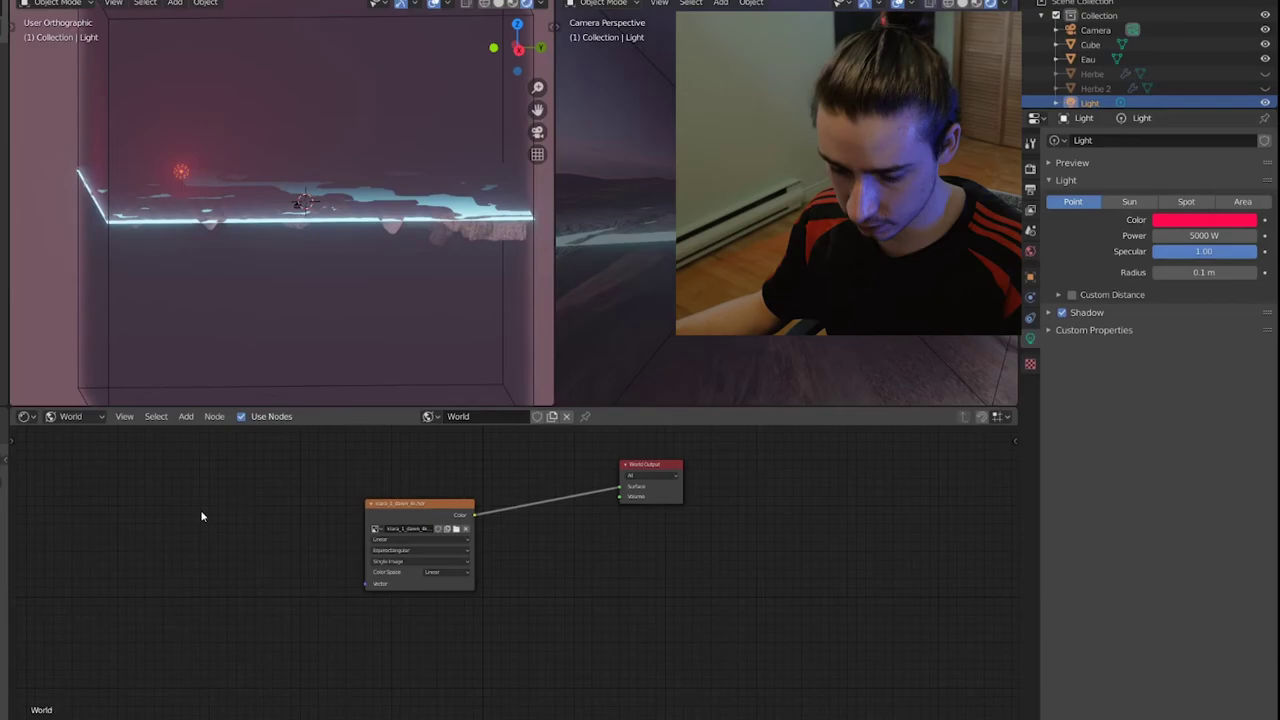
pyautogui.hotkey('shift', 'a')
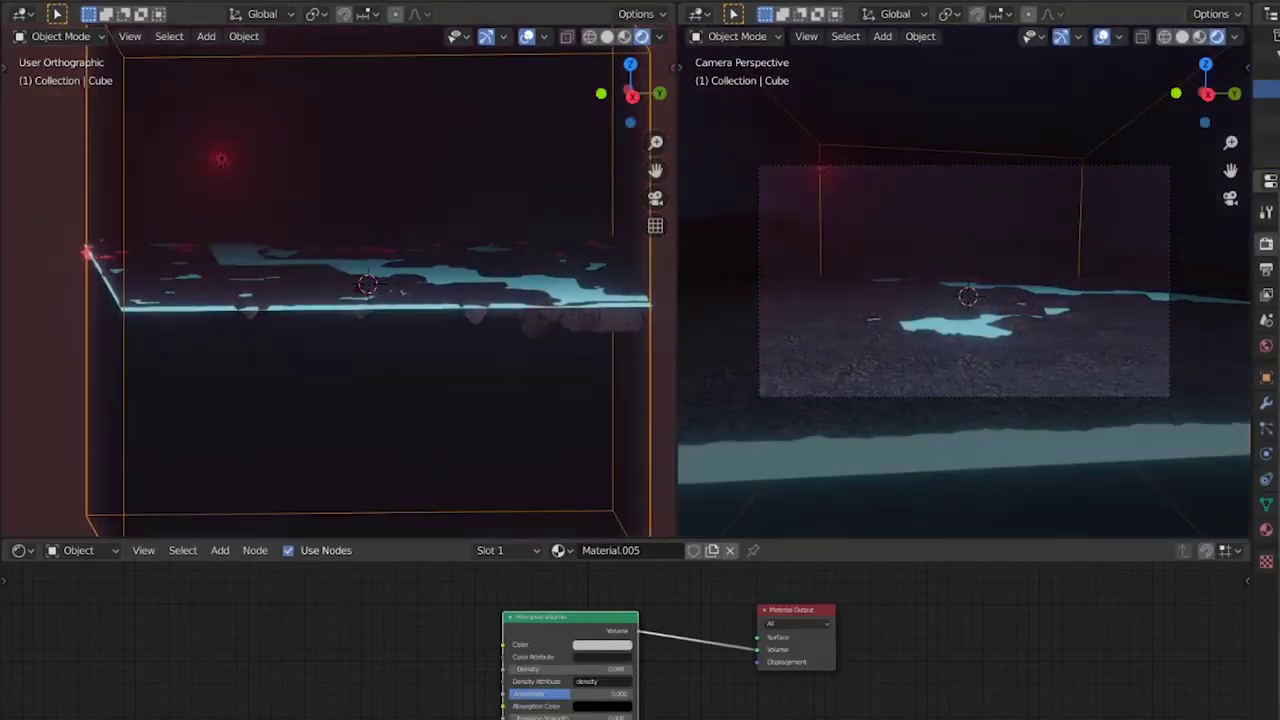